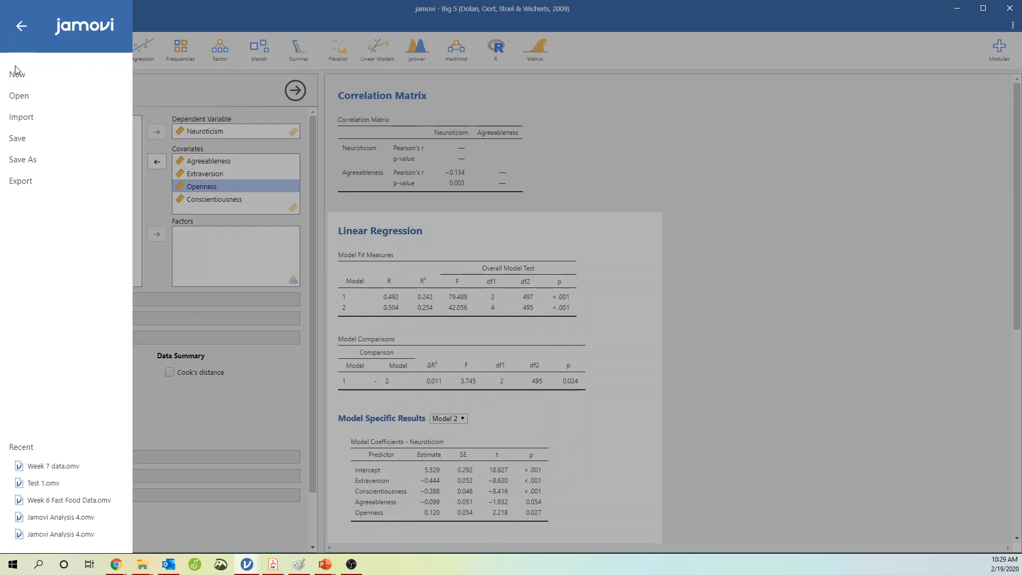
Open the Big 5 (Dolan, Oort, Stoel & Wicherts, 2009) data set from the Data Library
left_click(17, 72)
left_click(10, 19)
left_click(21, 95)
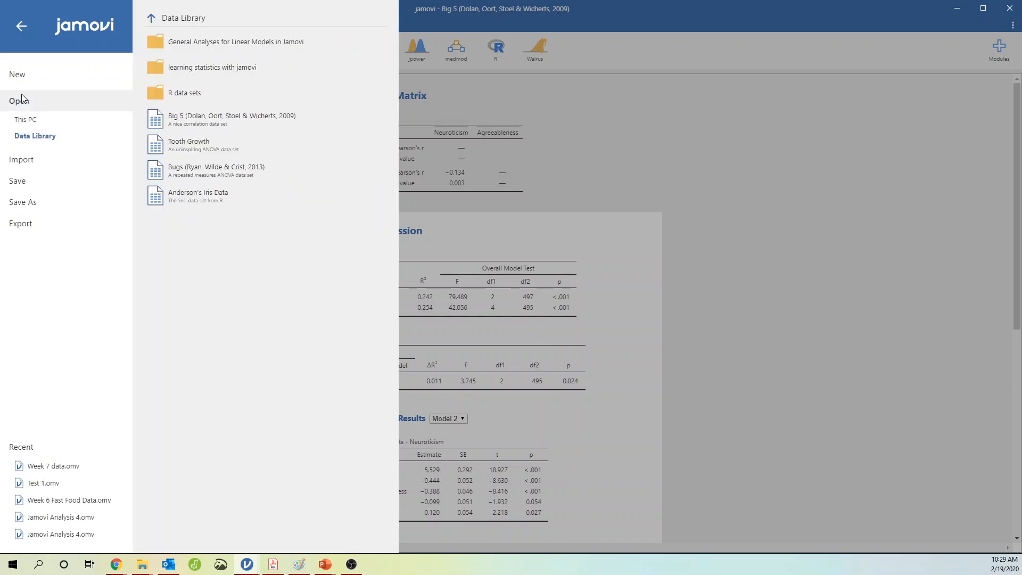
left_click(166, 118)
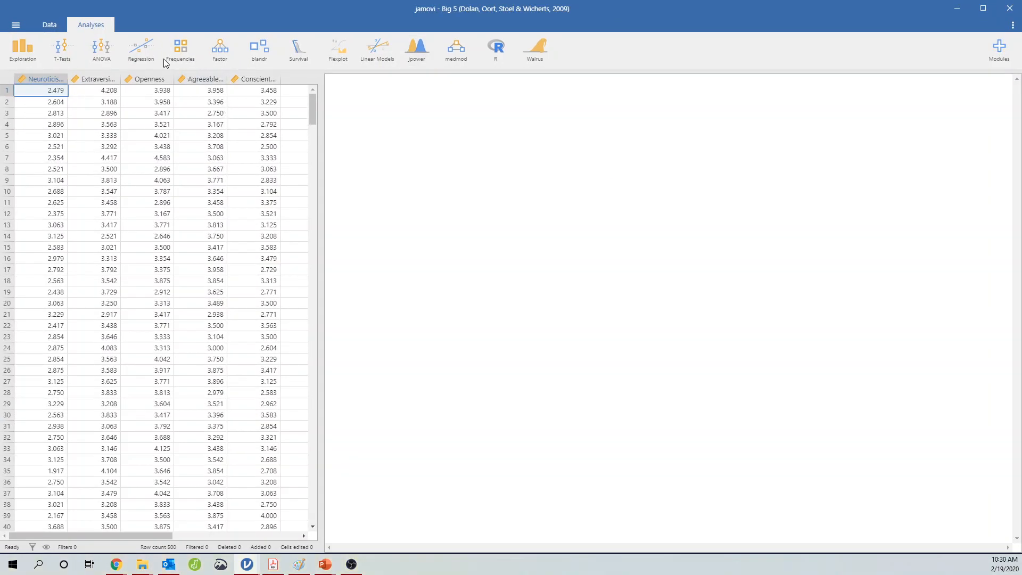
Run a linear regression of Neuroticism on Extraversion and Openness, and open its Assumption Checks with Q-Q and residual plots
left_click(159, 59)
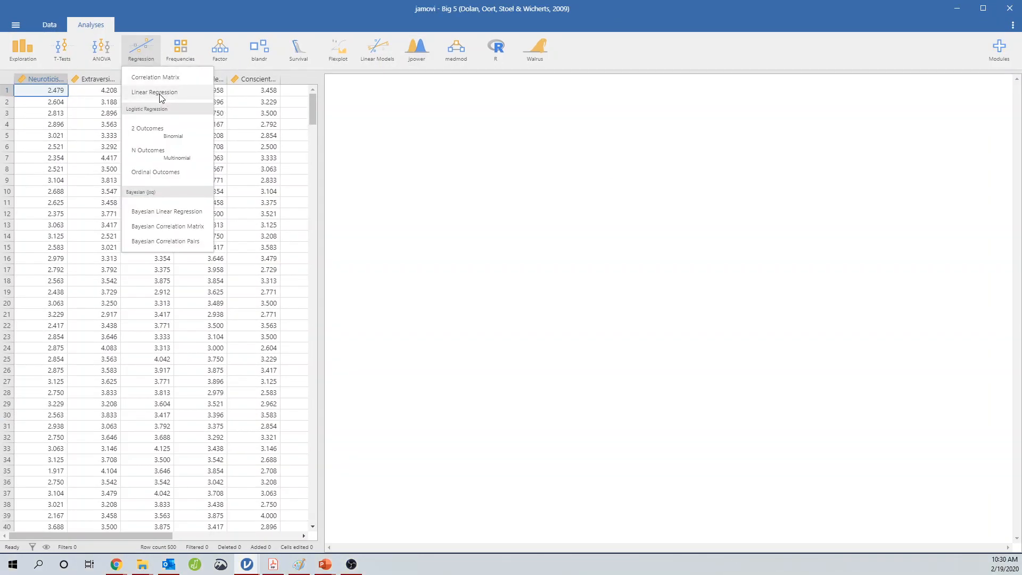
left_click(158, 93)
left_click(103, 127)
left_click(156, 131)
left_click(157, 162)
left_click(157, 162)
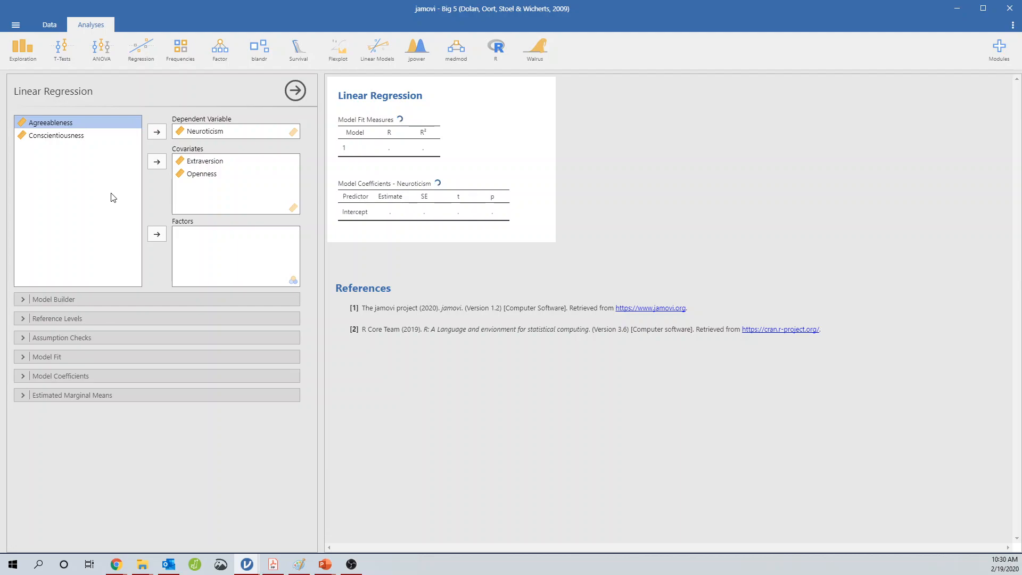
left_click(116, 337)
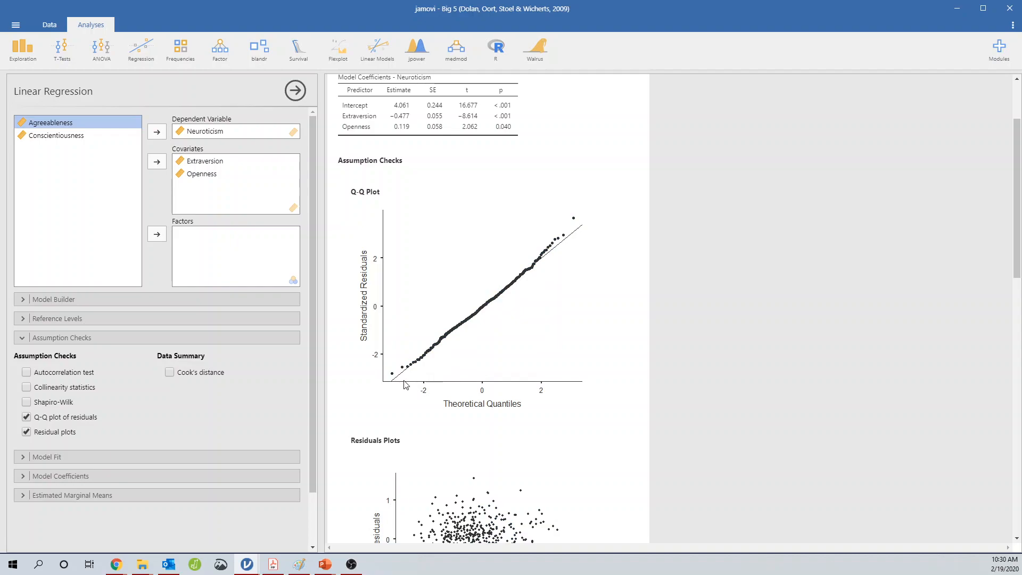
Examine the Q-Q plot of residuals and the residual plots against fitted values and each variable
scroll(414, 380, "down", 6)
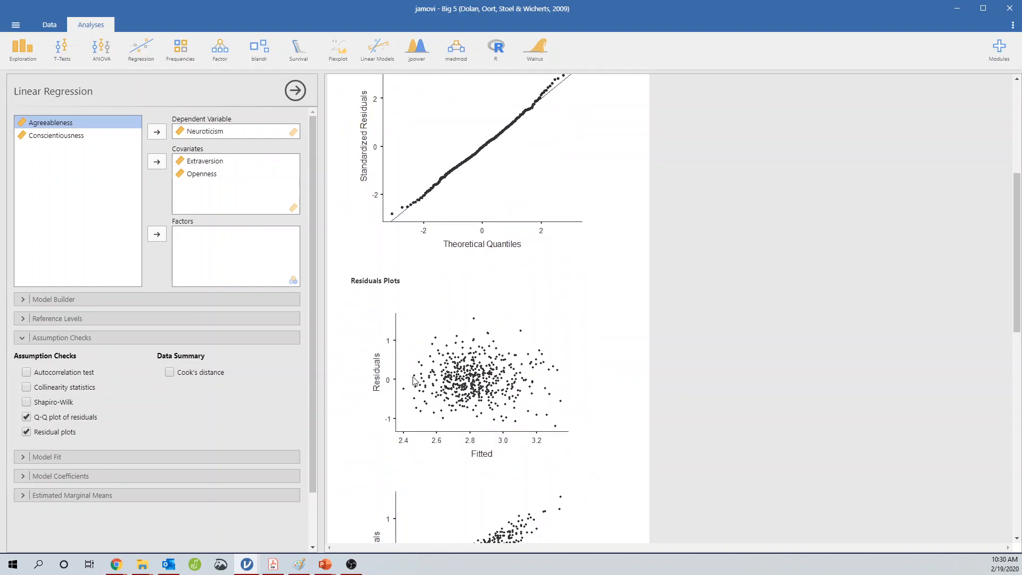
scroll(493, 384, "down", 1)
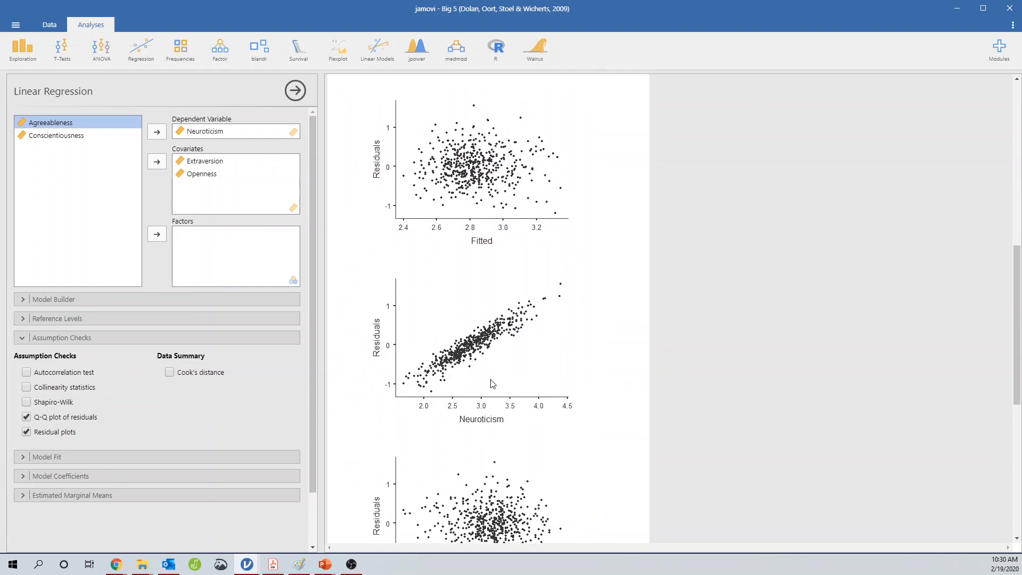
scroll(452, 410, "down", 1)
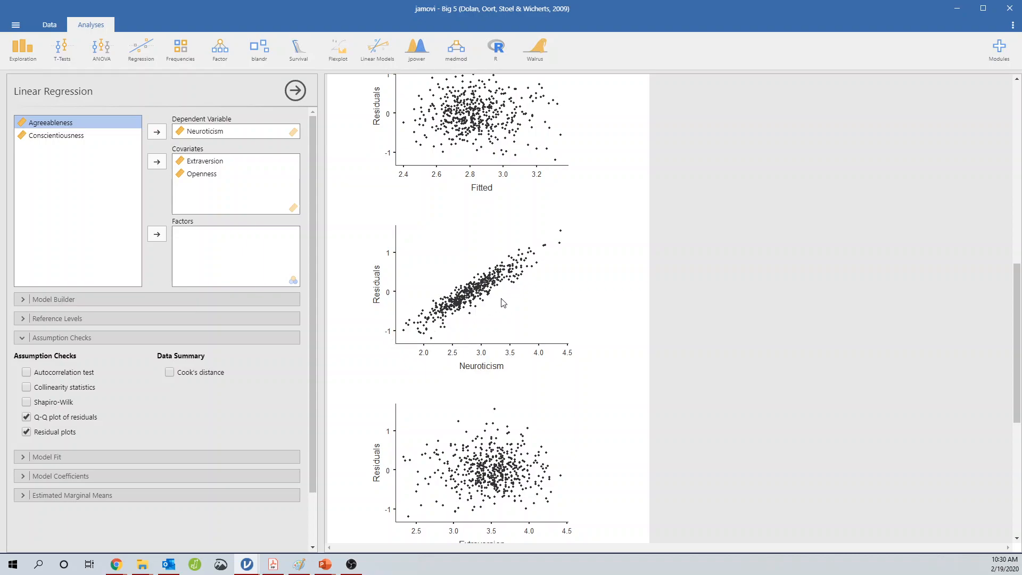
scroll(503, 302, "down", 5)
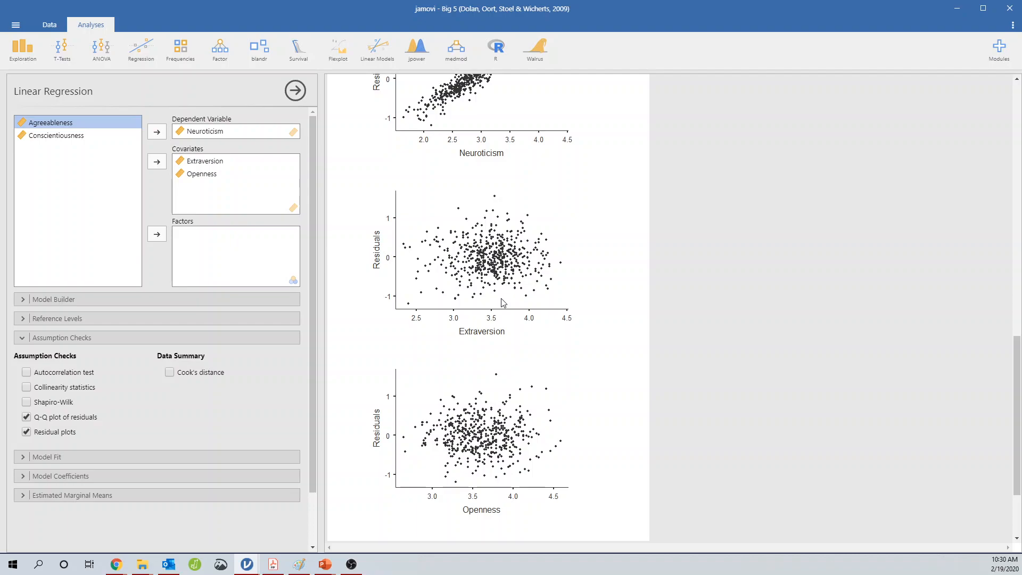
scroll(482, 367, "down", 3)
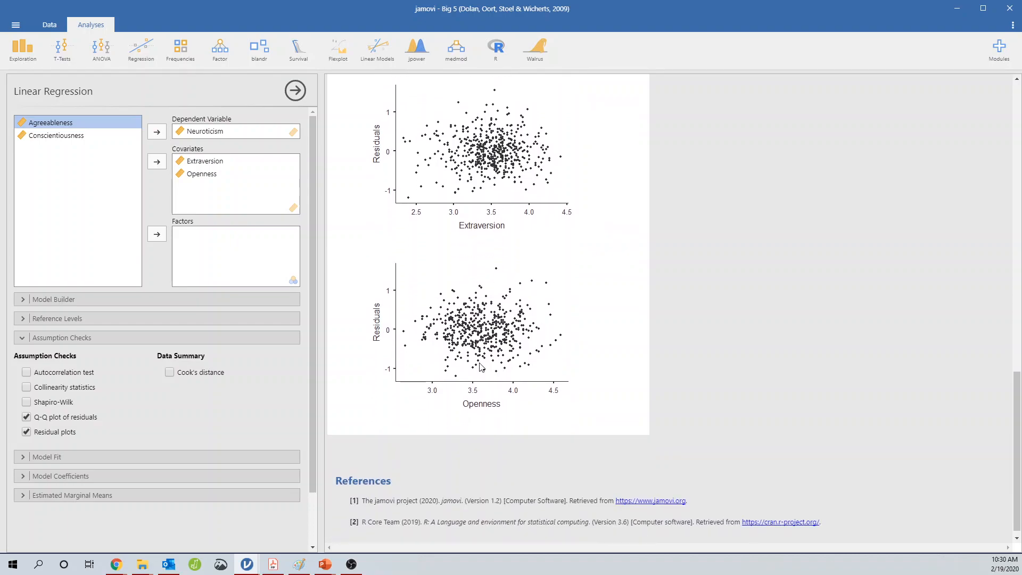
scroll(481, 368, "up", 7)
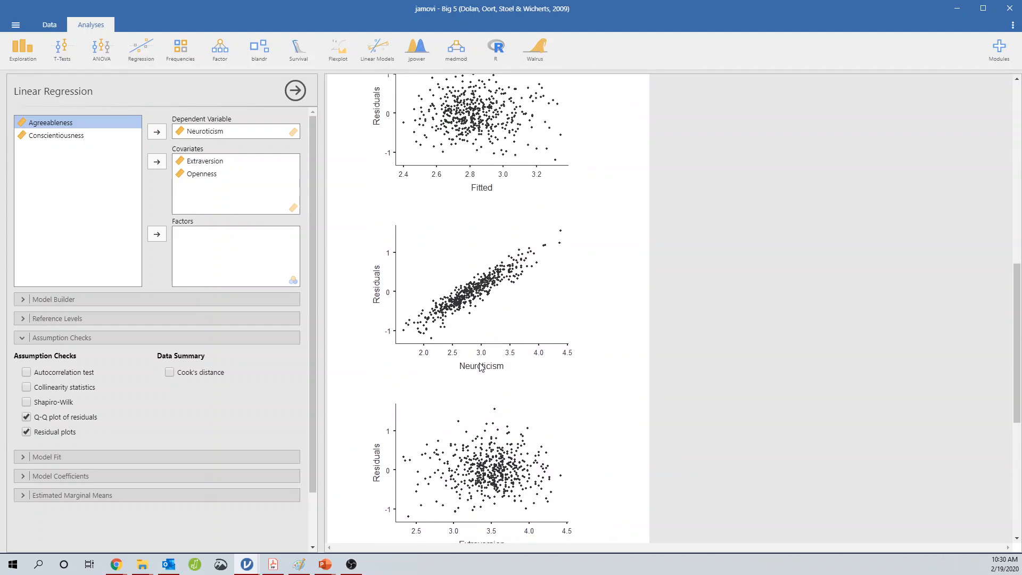
scroll(481, 367, "up", 3)
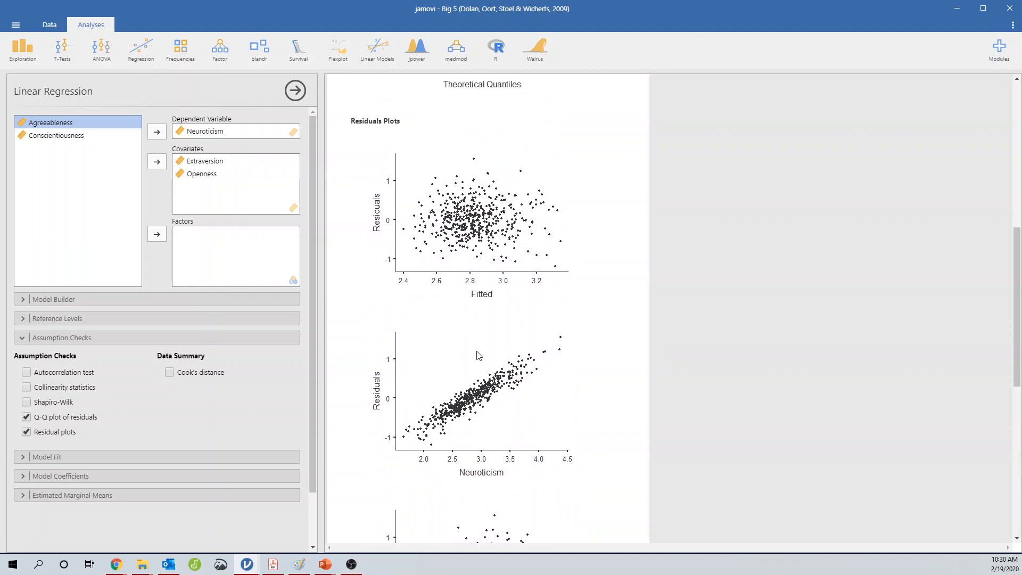
scroll(477, 356, "up", 6)
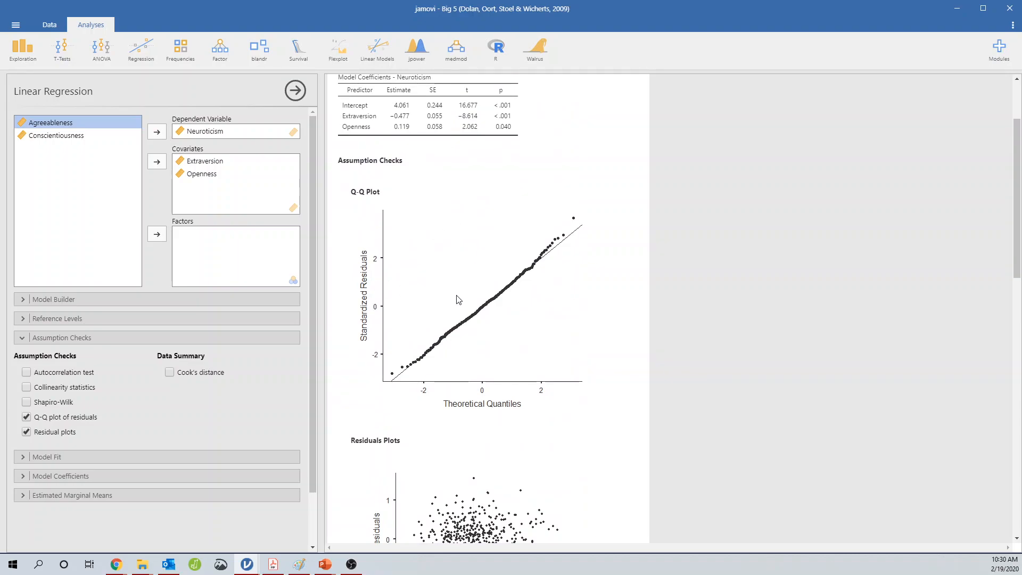
scroll(392, 369, "down", 1)
scroll(394, 372, "down", 6)
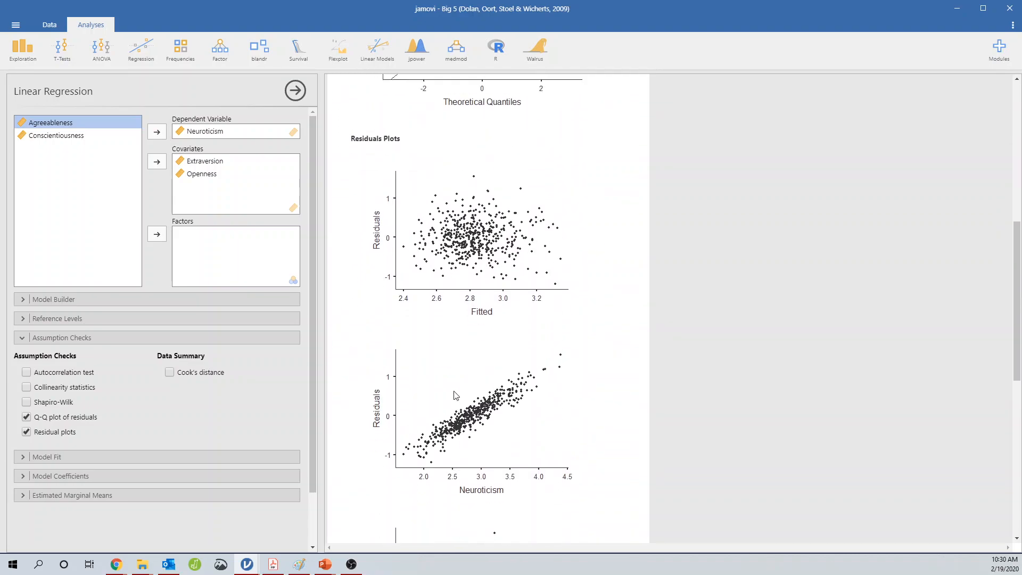
scroll(454, 395, "up", 7)
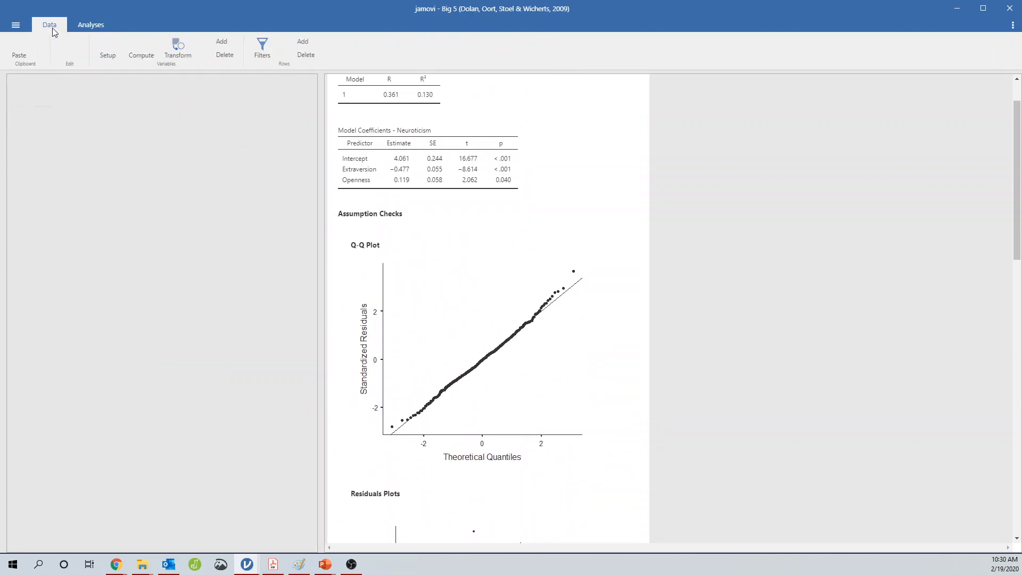
In the data sheet, change the first two Neuroticism values to 30 and -30
left_click(50, 24)
left_click(478, 348)
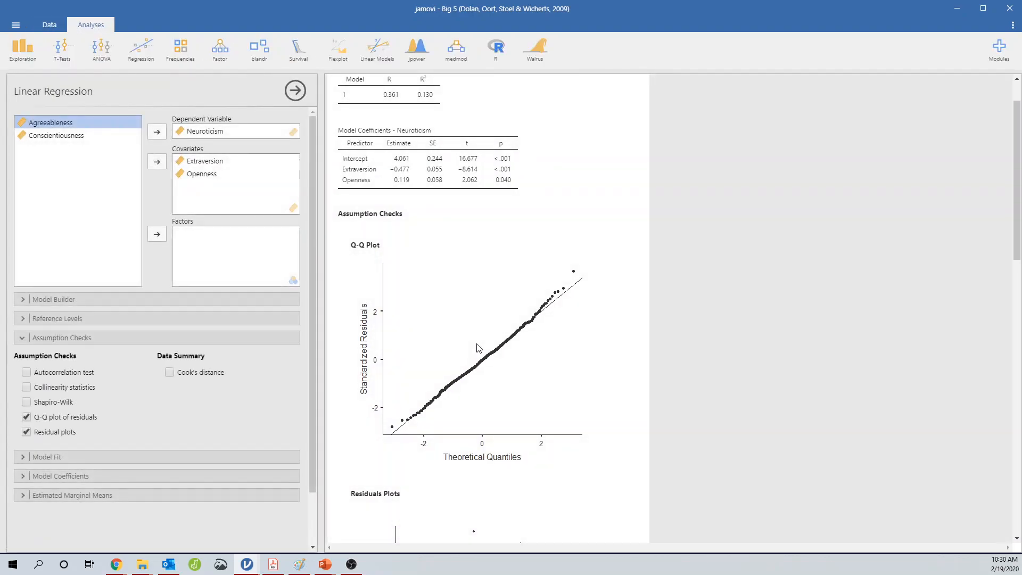
left_click(49, 24)
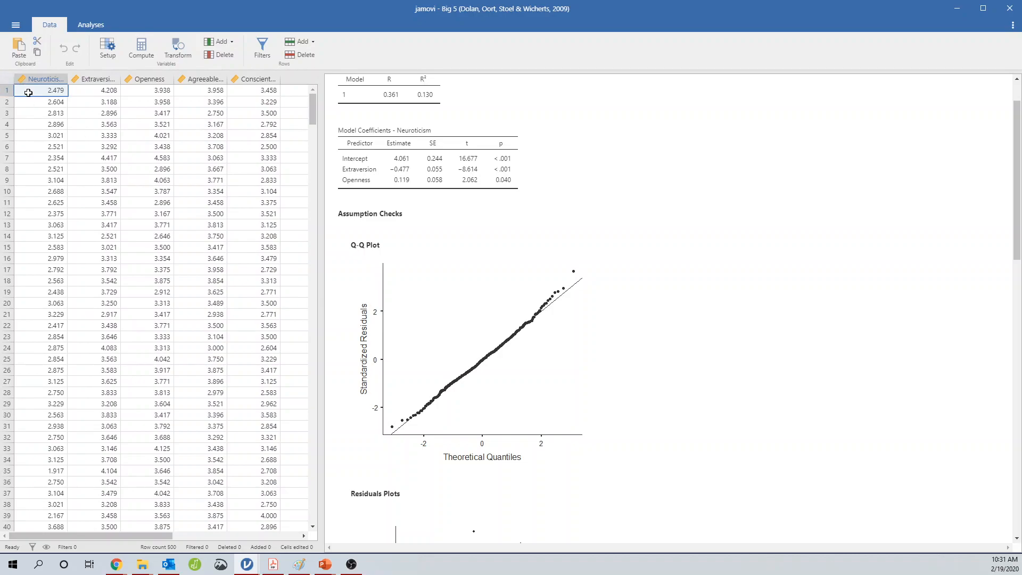
key("Page_Down")
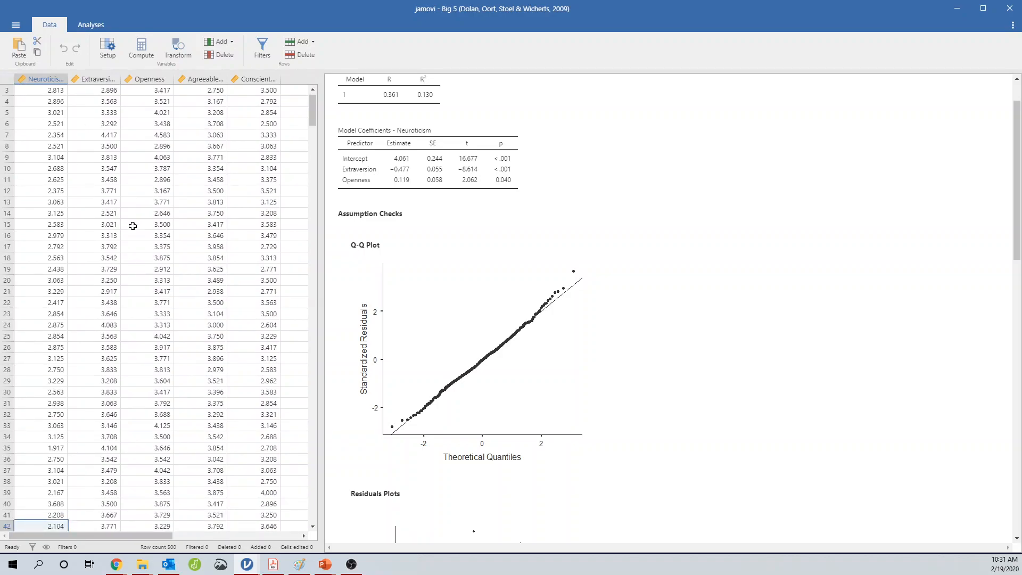
scroll(137, 227, "up", 1)
left_click(48, 94)
type("30")
key("Return")
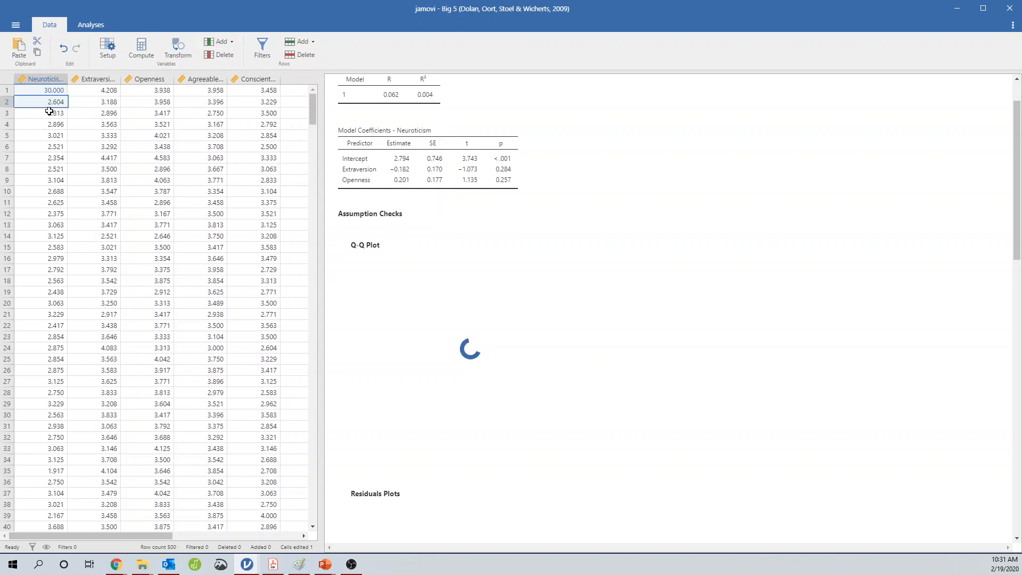
type("-30")
key("Return")
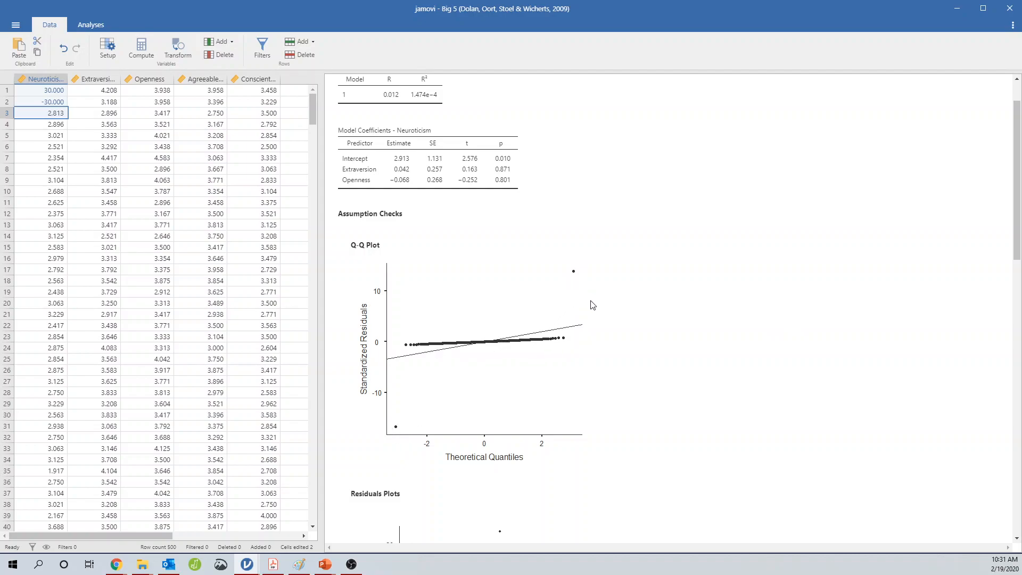
Enable Cook's distance in the regression's data summary and return to the data sheet
left_click(405, 281)
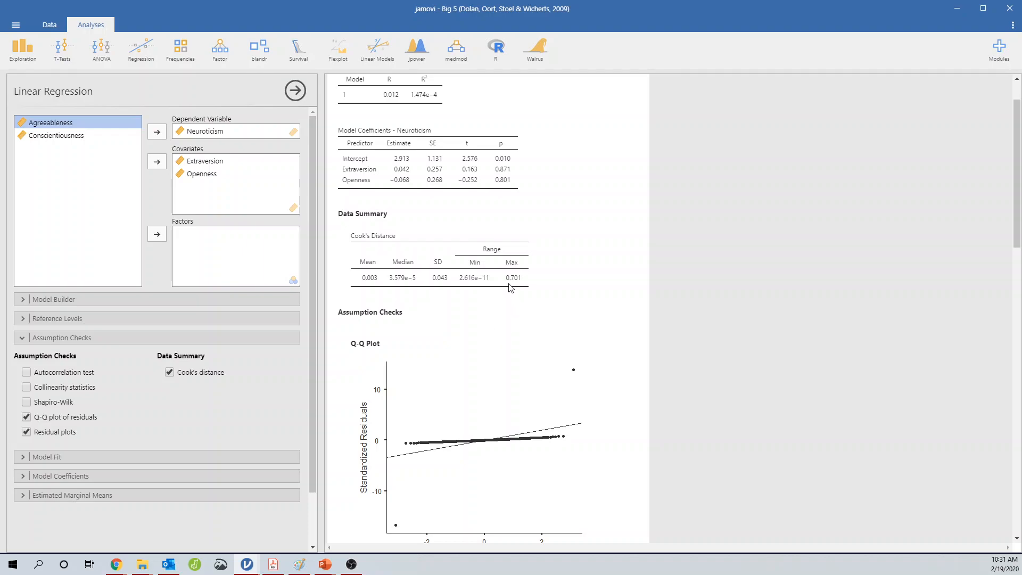
left_click(62, 29)
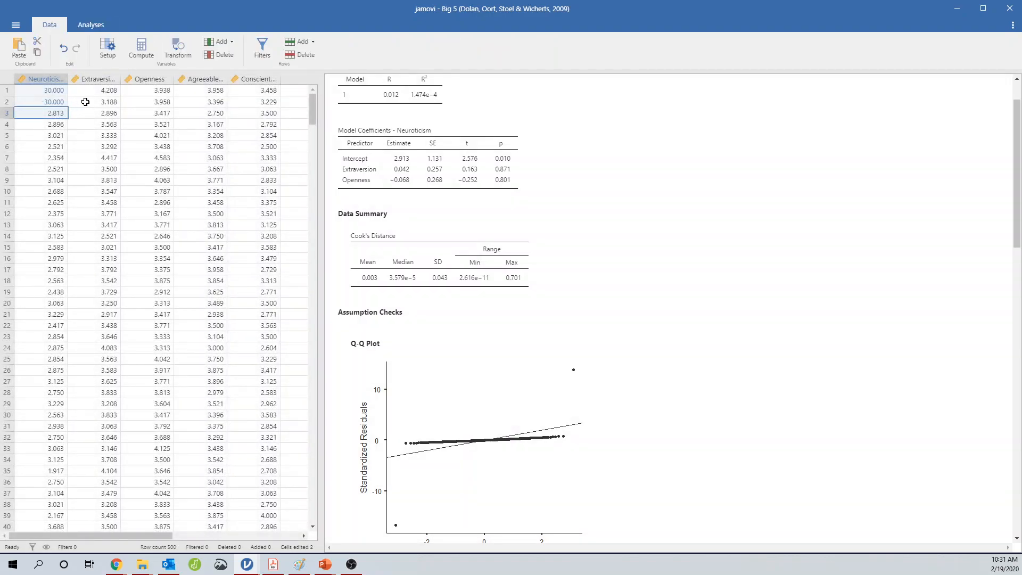
Try to undo the last data edit
left_click(170, 132)
key("ctrl+z")
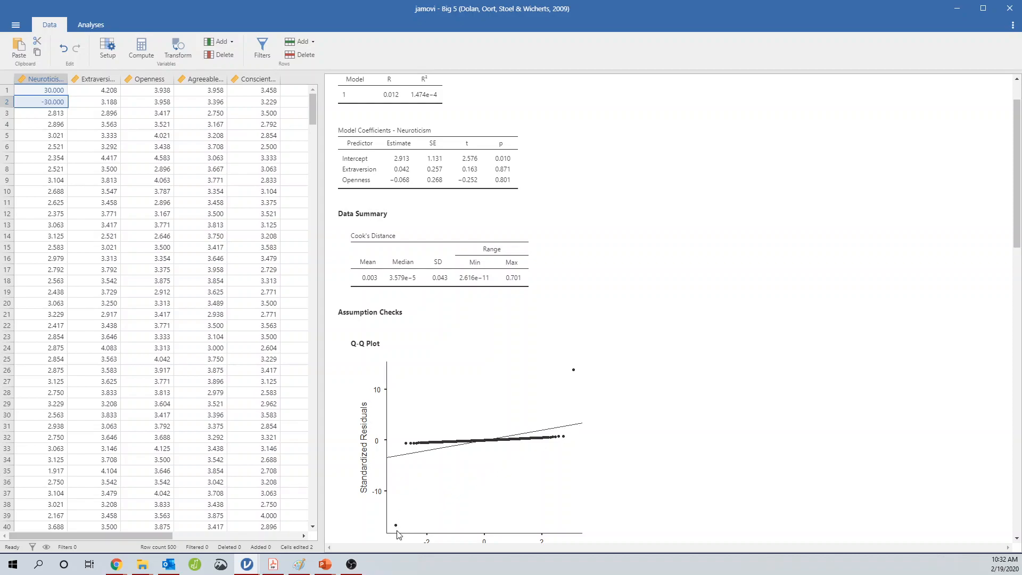
Examine the updated Cook's distance summary, Q-Q plot and residual plots for the outlying values
scroll(397, 528, "down", 1)
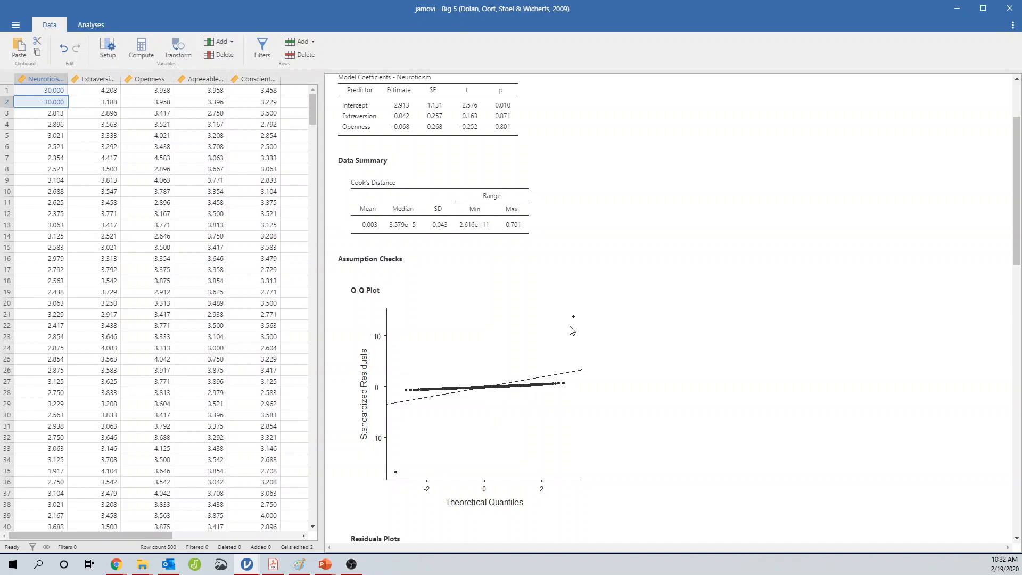
scroll(452, 405, "up", 1)
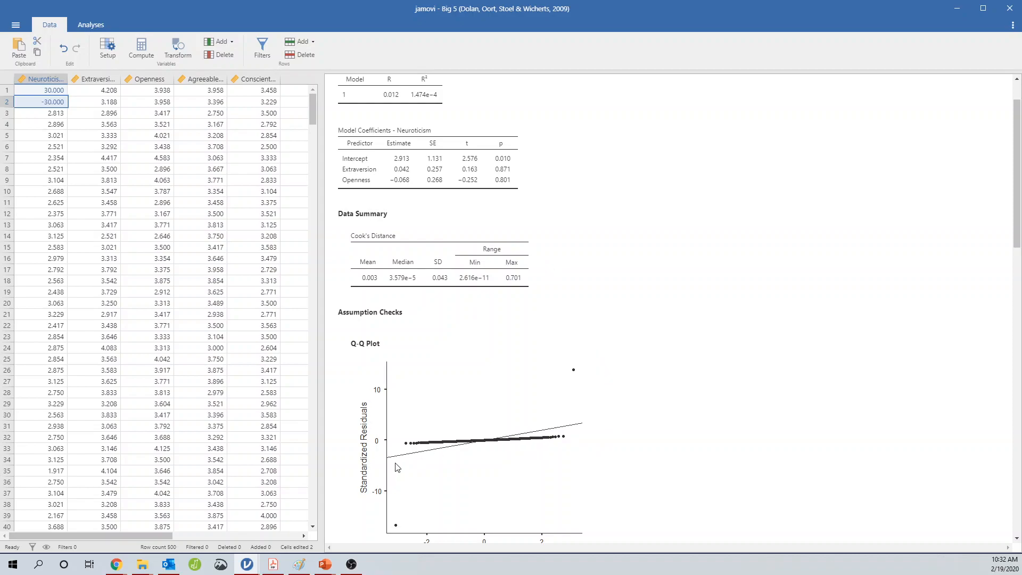
scroll(341, 440, "down", 2)
scroll(342, 440, "down", 5)
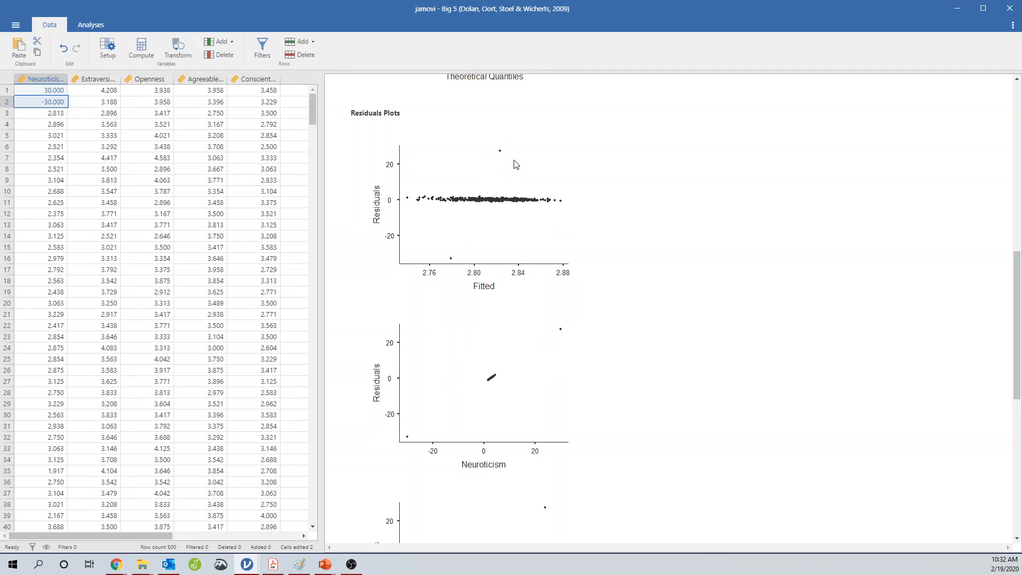
scroll(506, 156, "down", 2)
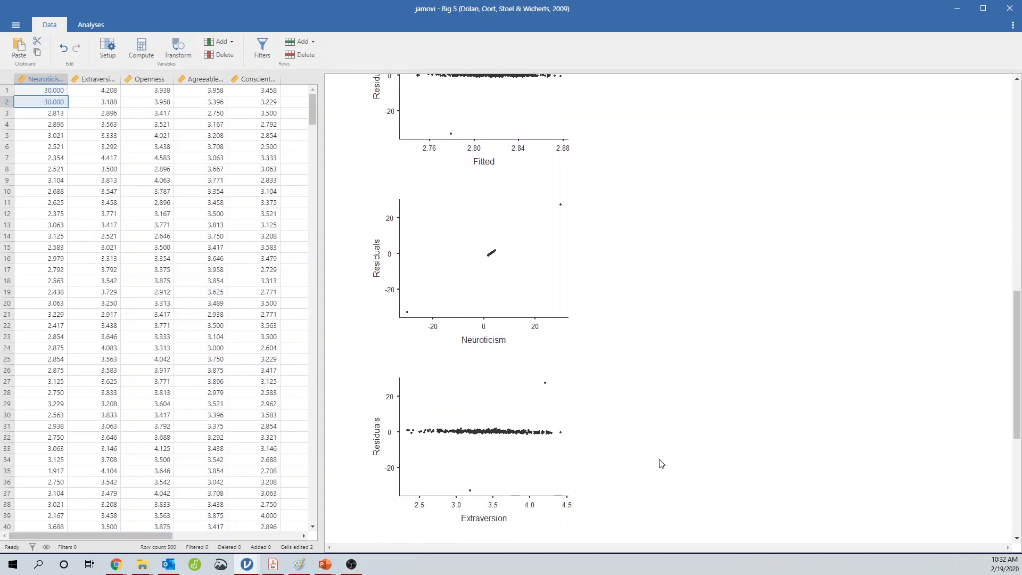
scroll(661, 465, "down", 4)
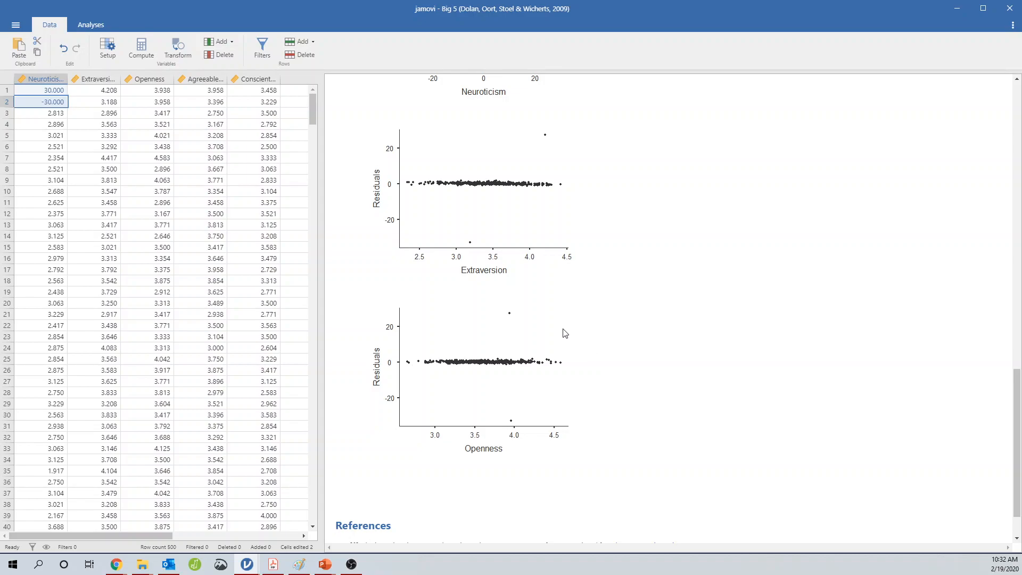
scroll(570, 306, "up", 3)
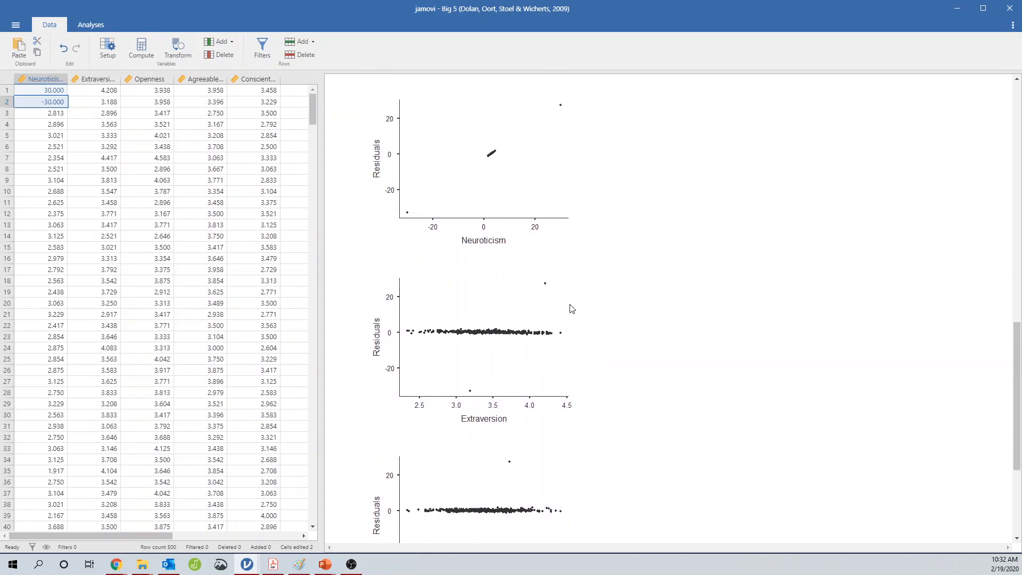
scroll(589, 367, "up", 2)
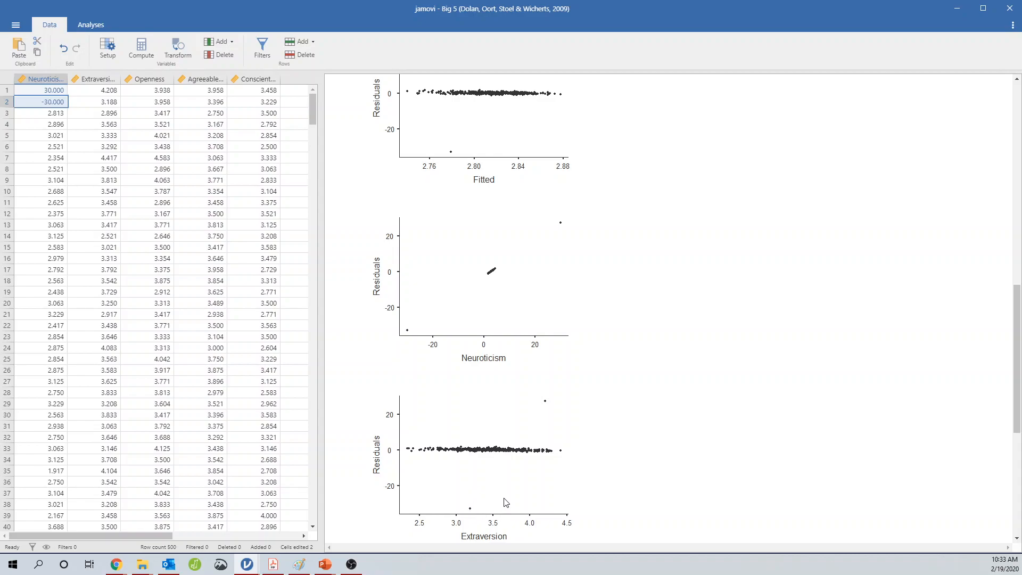
scroll(592, 431, "up", 7)
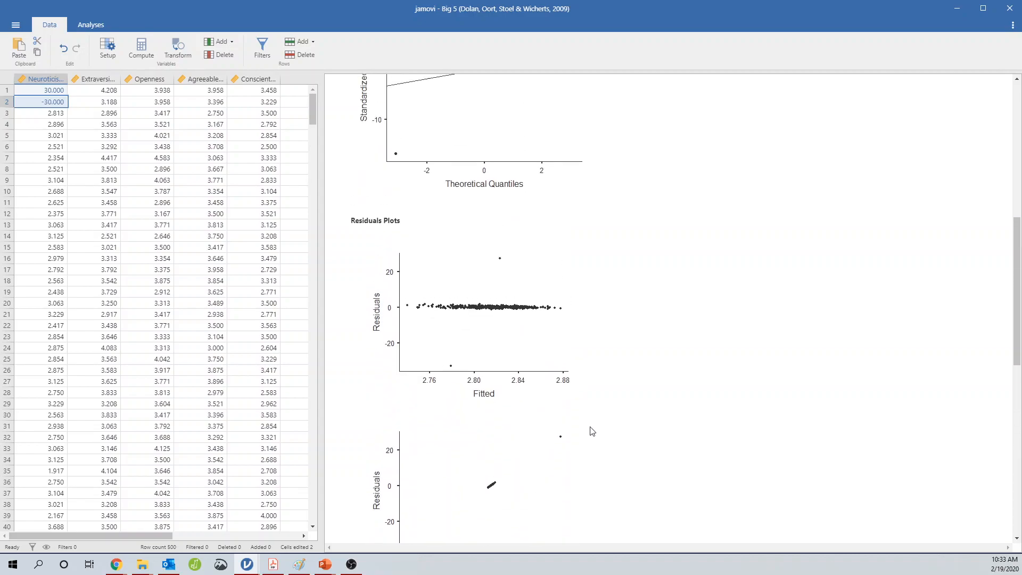
scroll(590, 430, "down", 2)
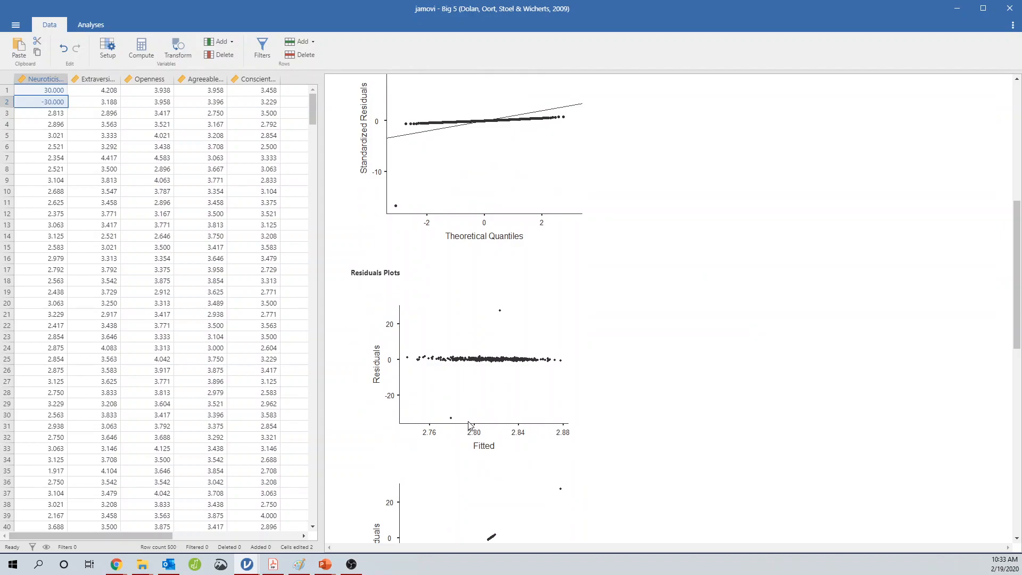
scroll(467, 404, "down", 3)
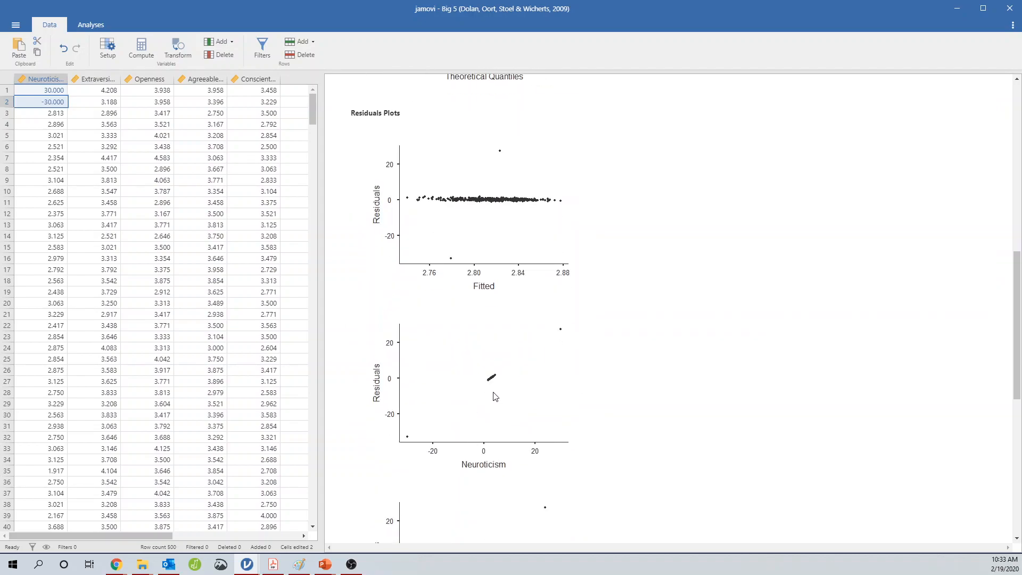
scroll(511, 389, "down", 8)
scroll(463, 452, "up", 6)
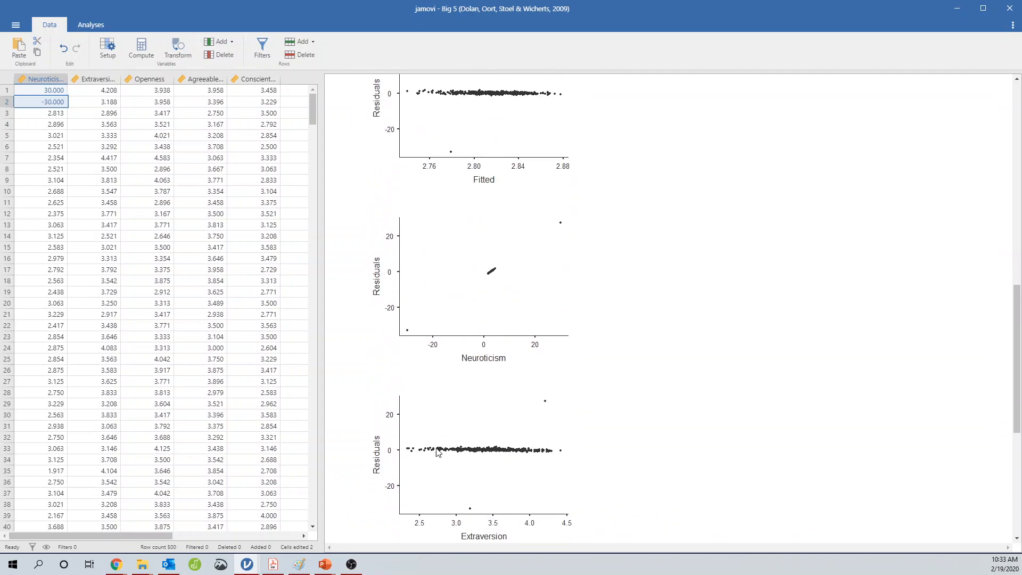
scroll(417, 456, "up", 6)
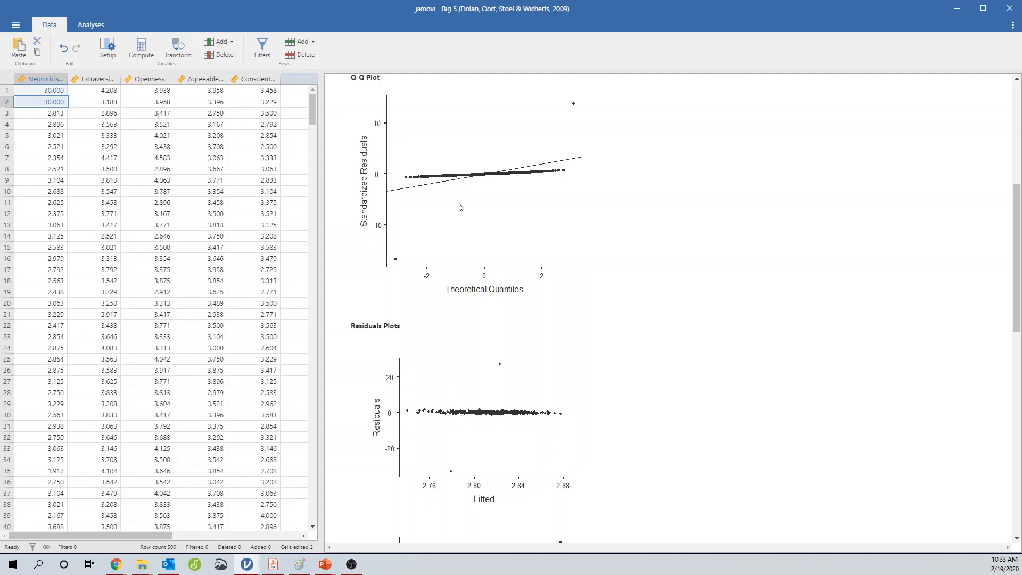
Open the regression options and add an Extraversion and Openness term under Estimated Marginal Means
scroll(493, 356, "up", 6)
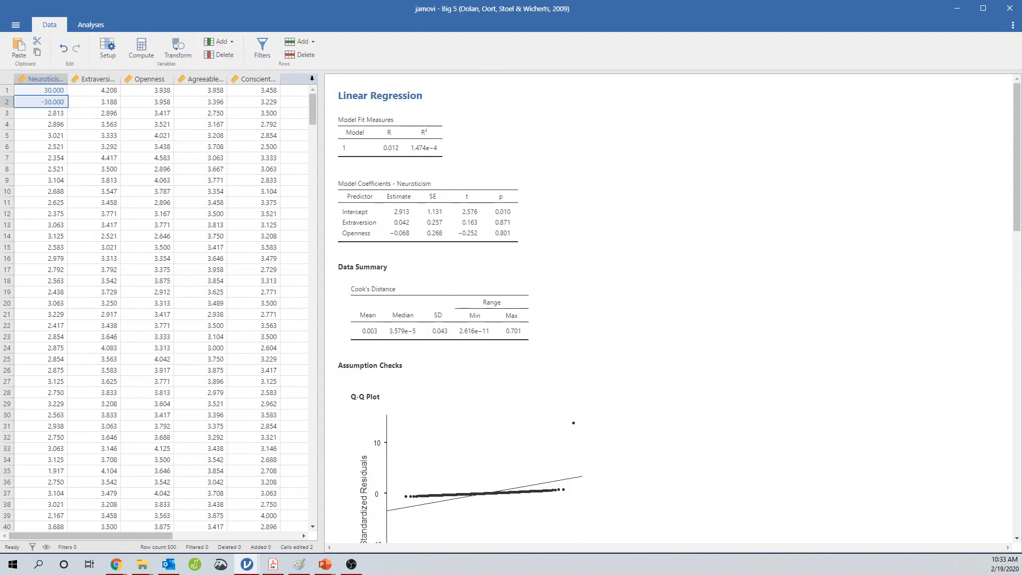
scroll(410, 442, "down", 5)
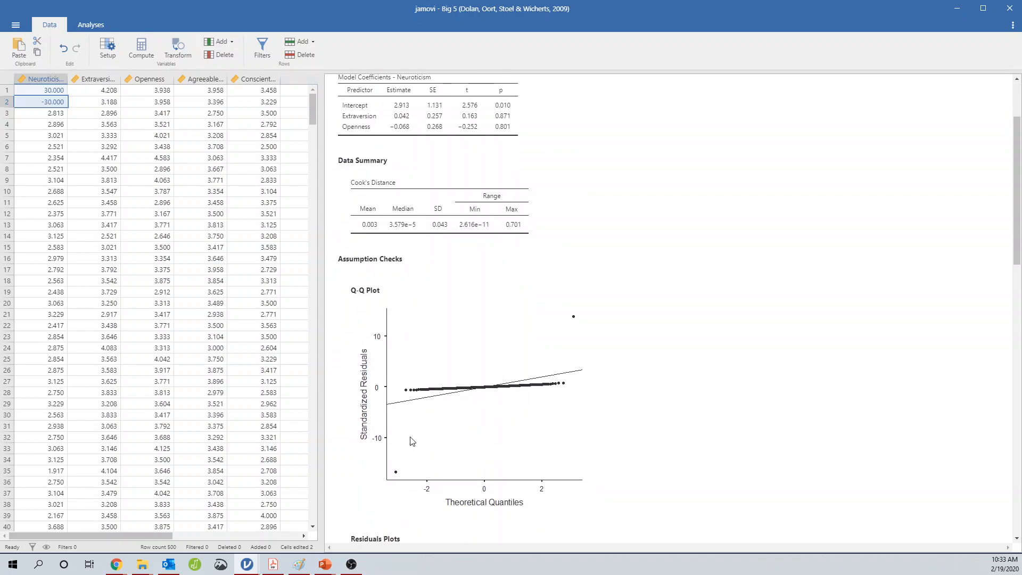
scroll(410, 443, "down", 2)
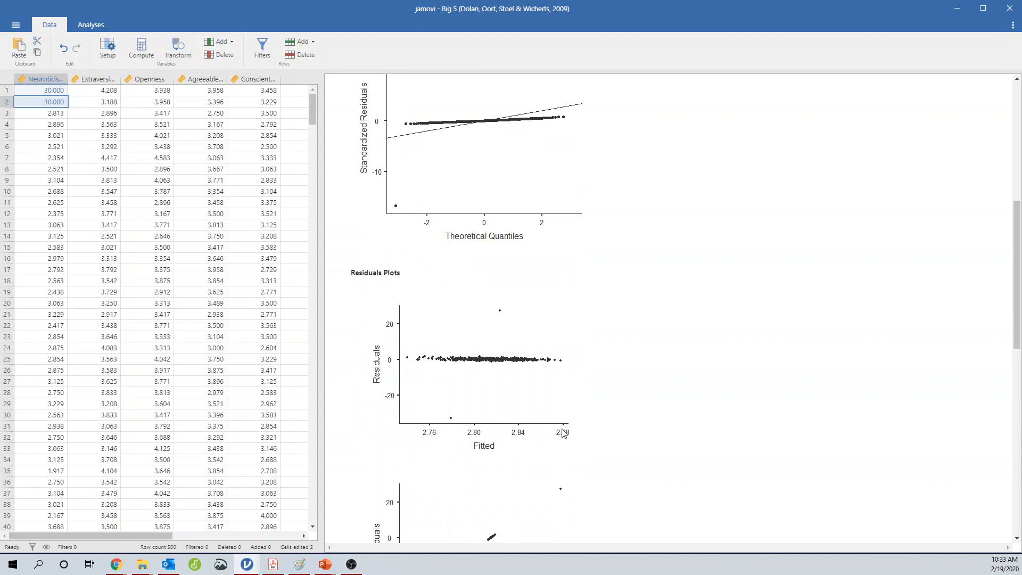
left_click(514, 145)
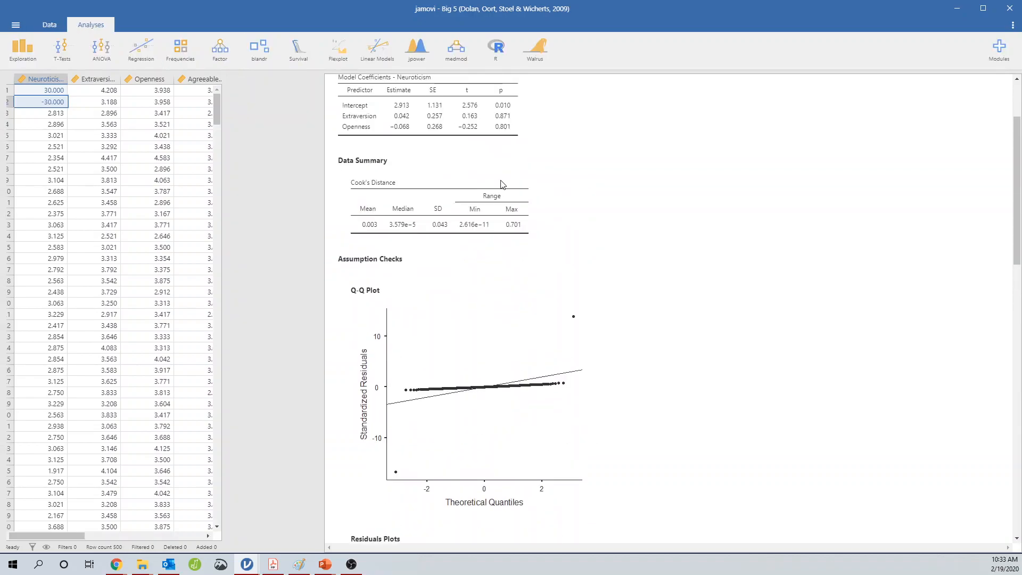
left_click(114, 459)
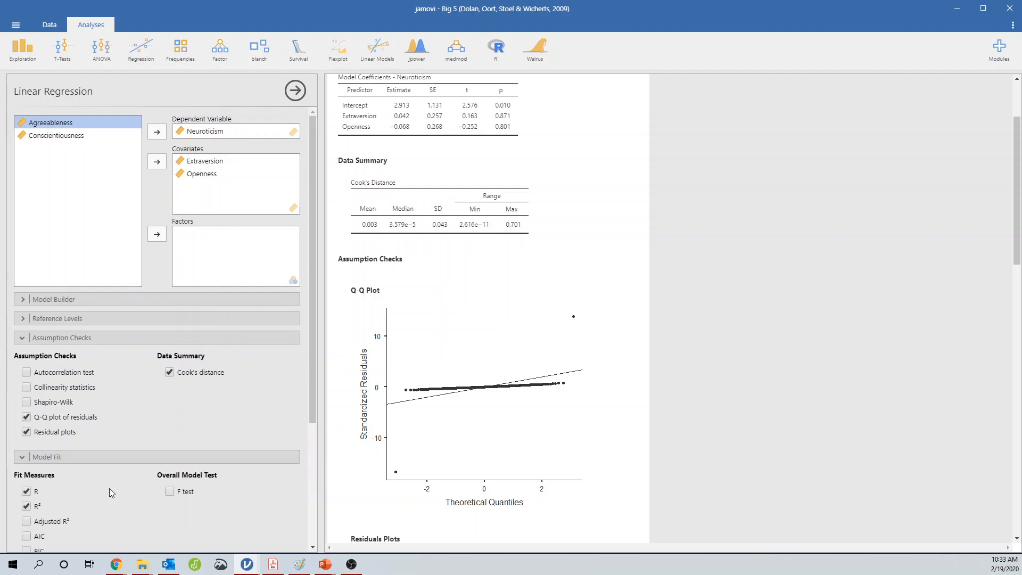
scroll(110, 487, "down", 3)
left_click(99, 421)
scroll(69, 443, "down", 2)
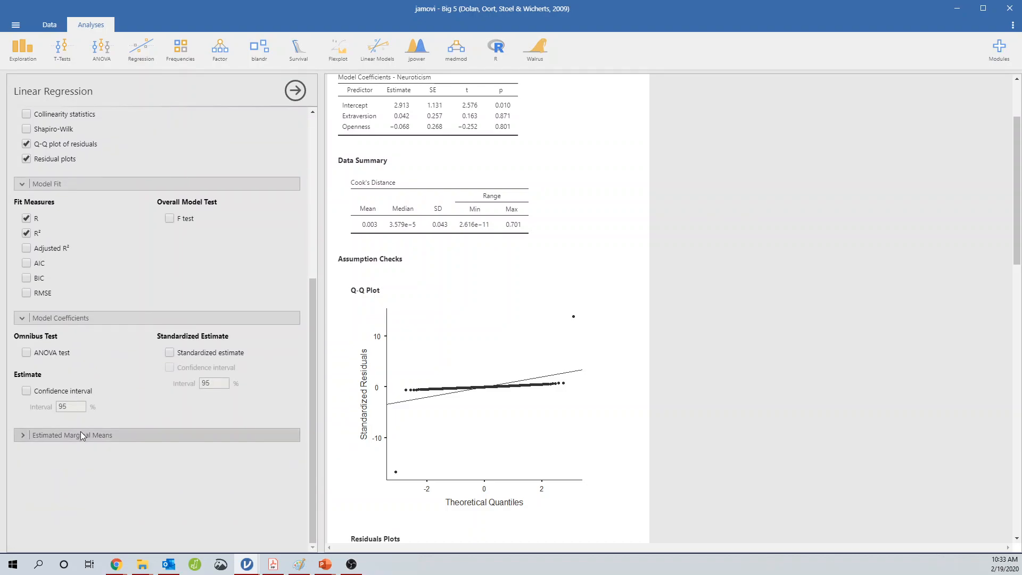
left_click(81, 434)
left_click(157, 466)
left_click(157, 466)
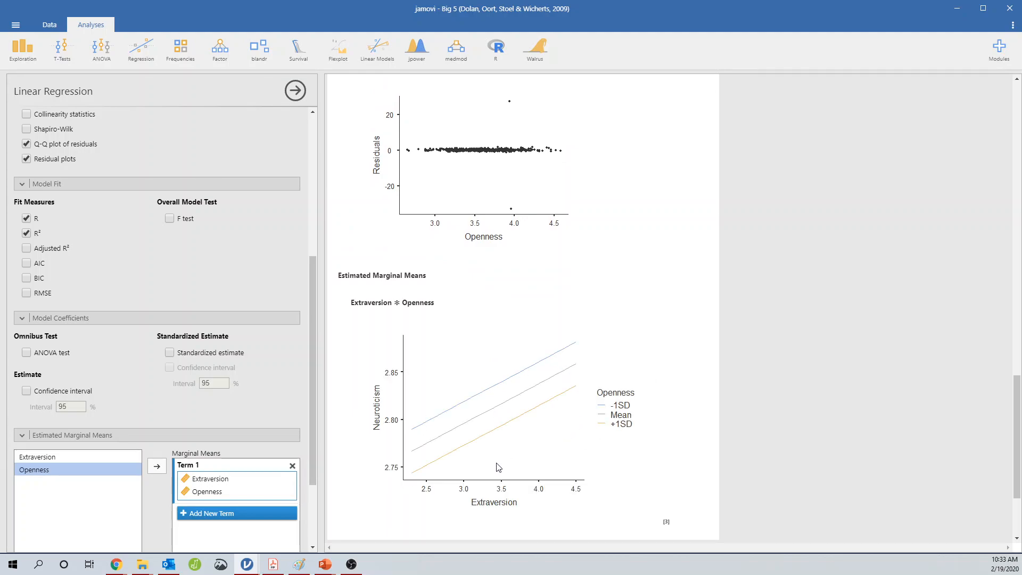
Create a new computed variable named Regression Prediction in the data sheet
scroll(499, 467, "up", 15)
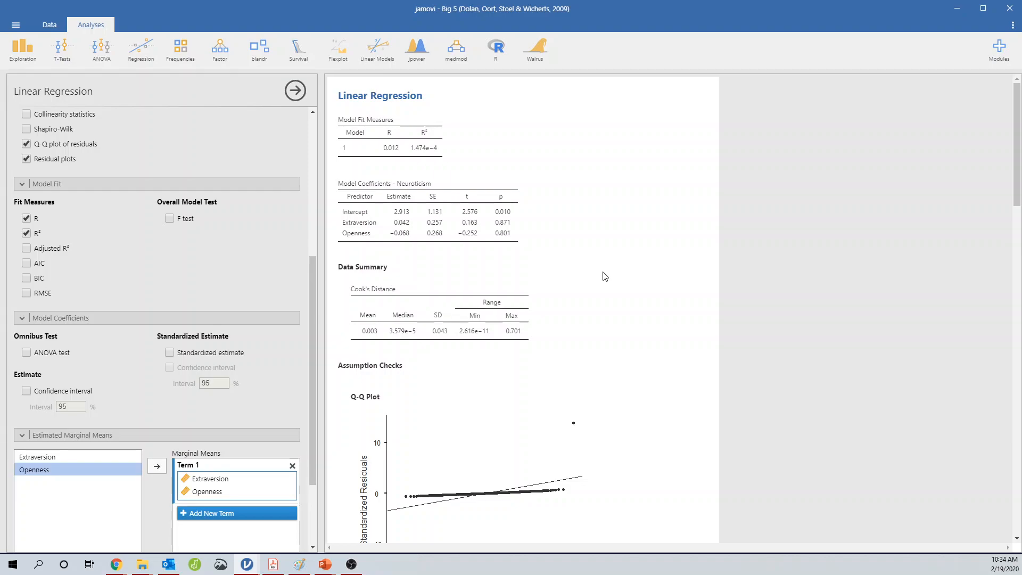
scroll(605, 274, "down", 5)
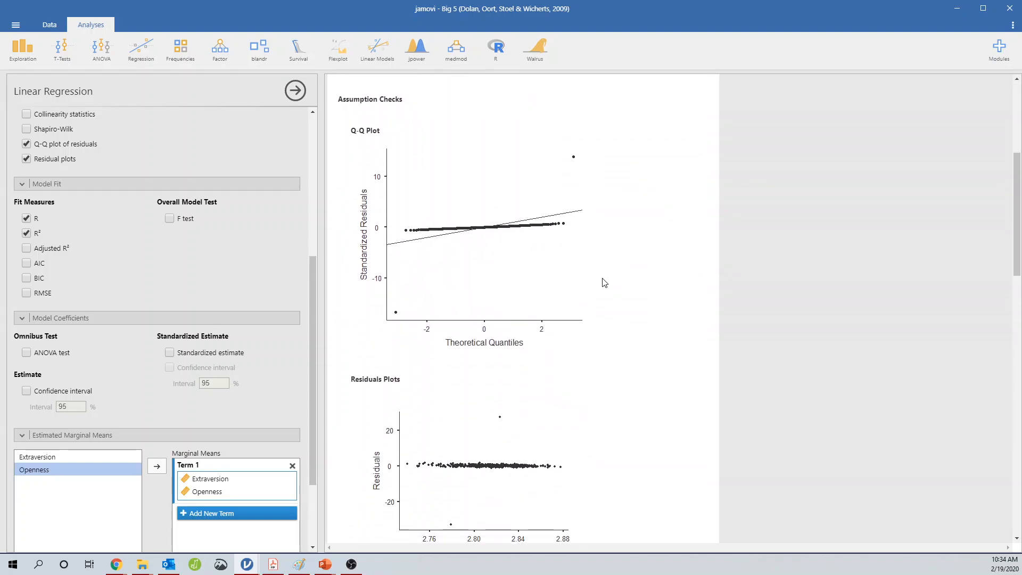
scroll(387, 312, "down", 2)
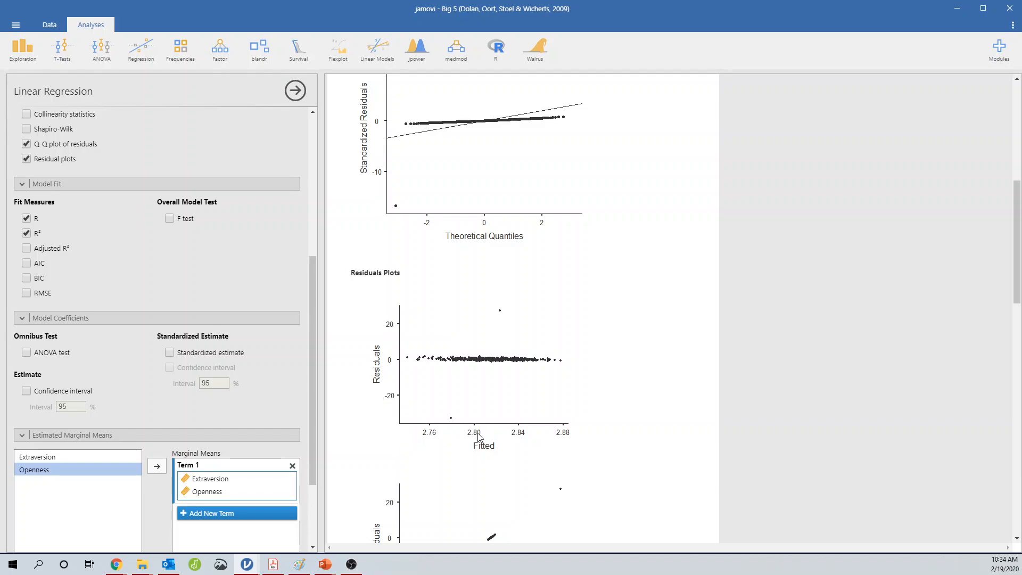
left_click(35, 24)
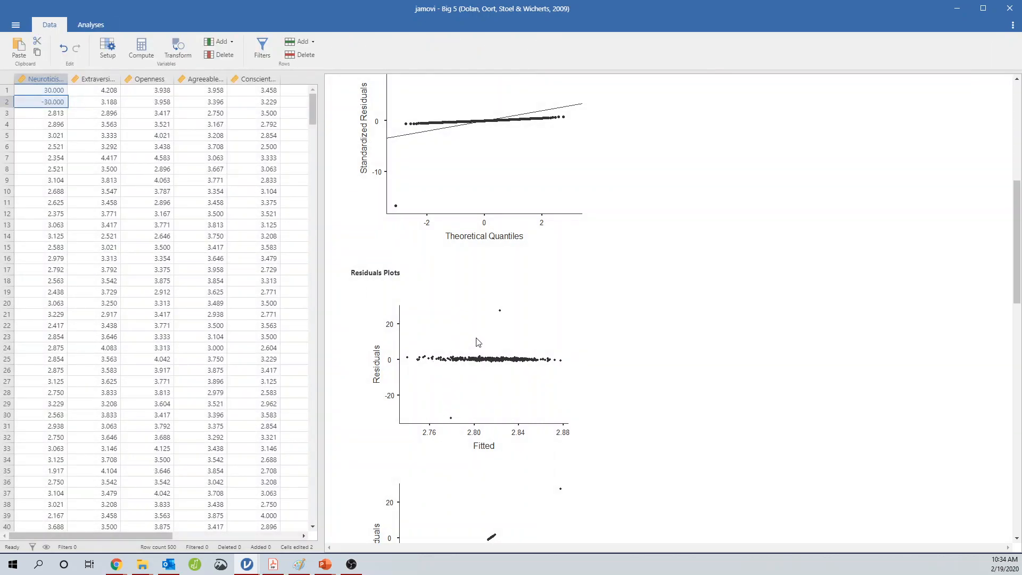
left_click(289, 79)
double_click(290, 79)
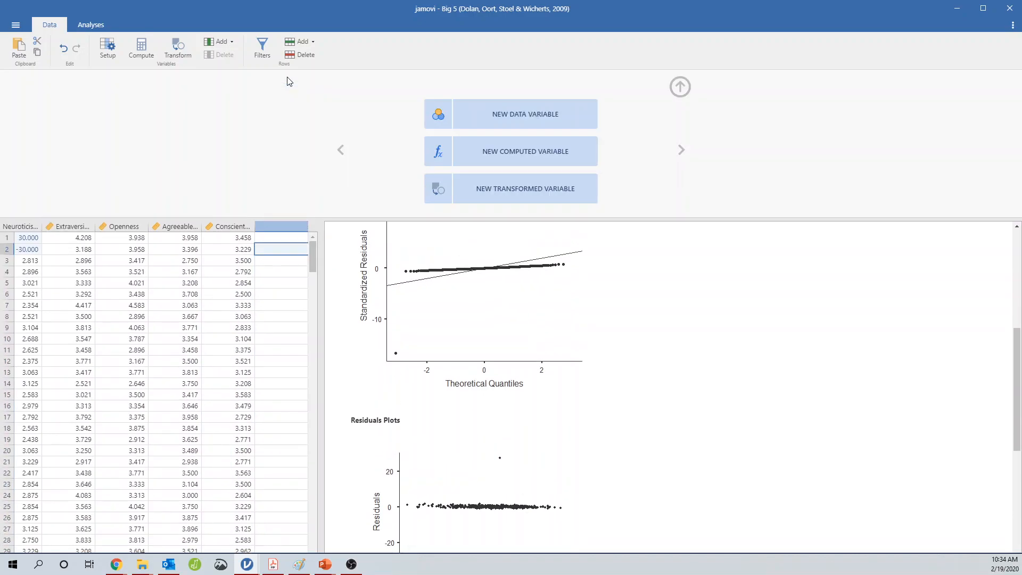
left_click(469, 148)
left_click(472, 92)
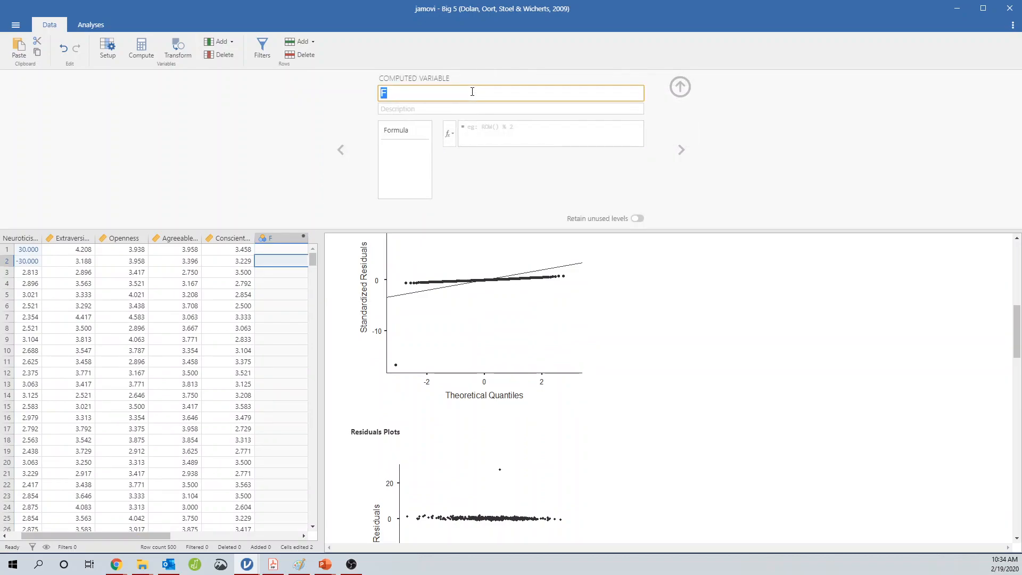
type("Regression Prediction")
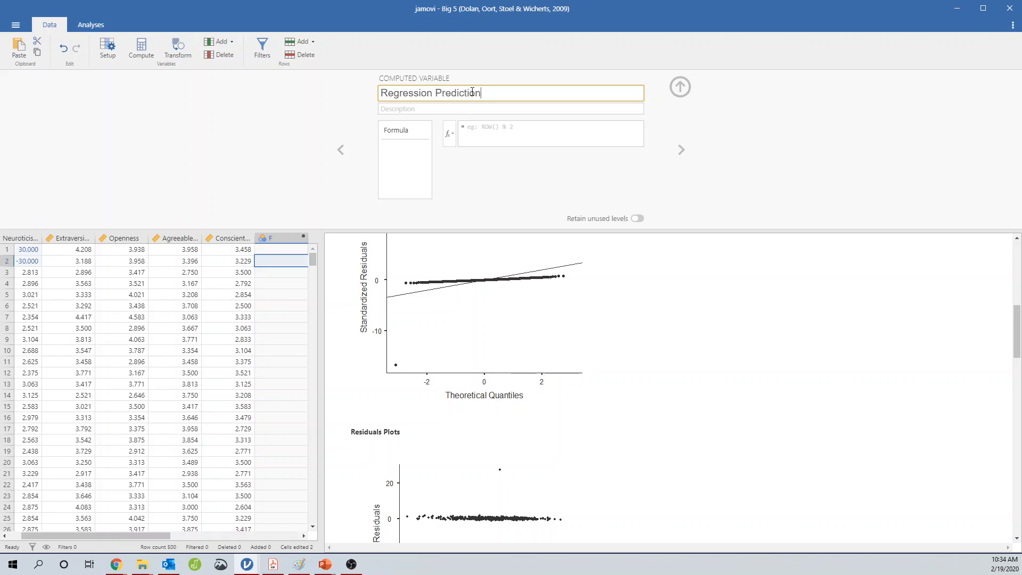
Enter the formula 2.913+.042*Extraversion-.068*Openness for the Regression Prediction variable
left_click(501, 130)
scroll(514, 304, "up", 10)
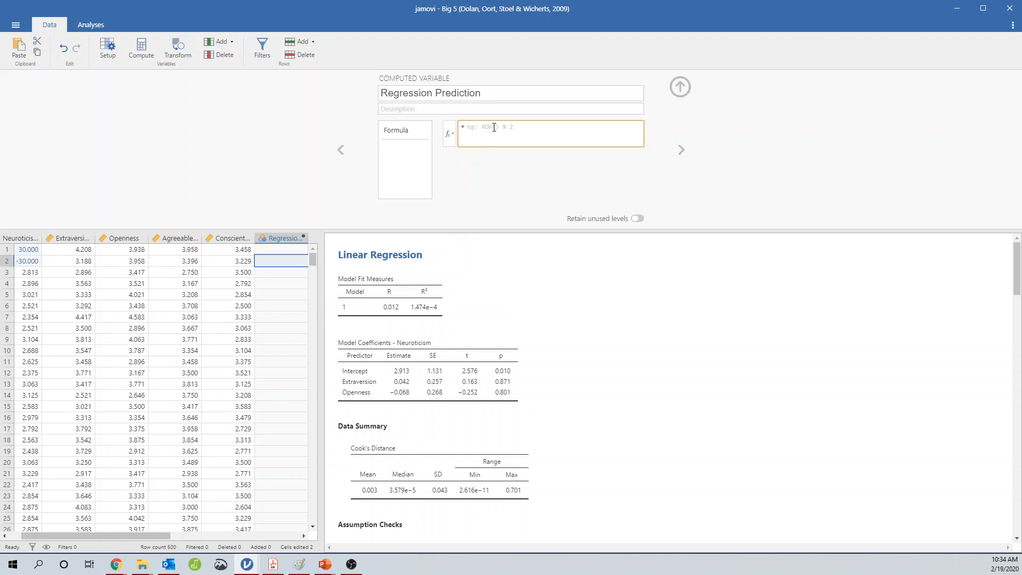
type("2.913+.042*")
left_click(449, 134)
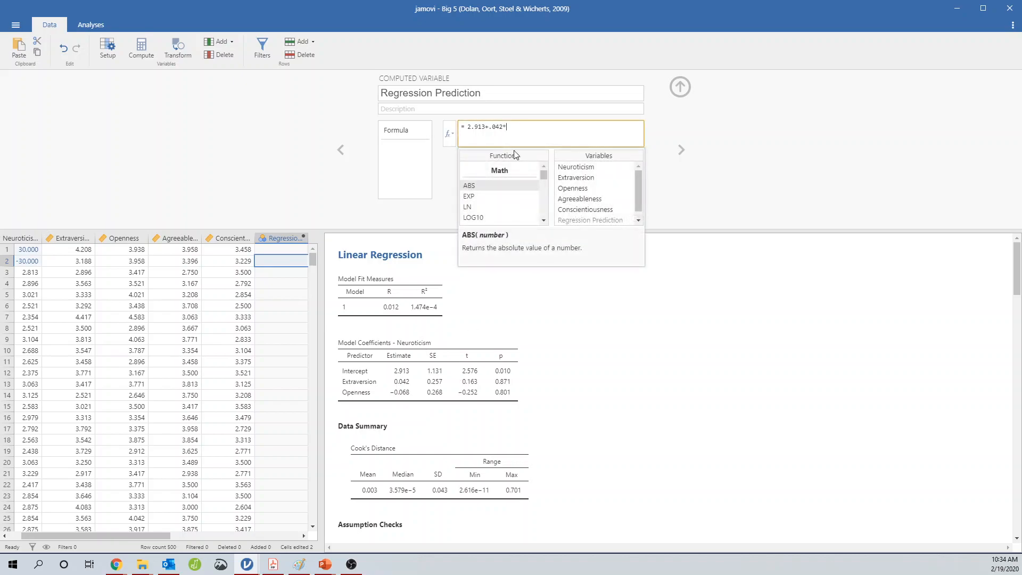
double_click(595, 178)
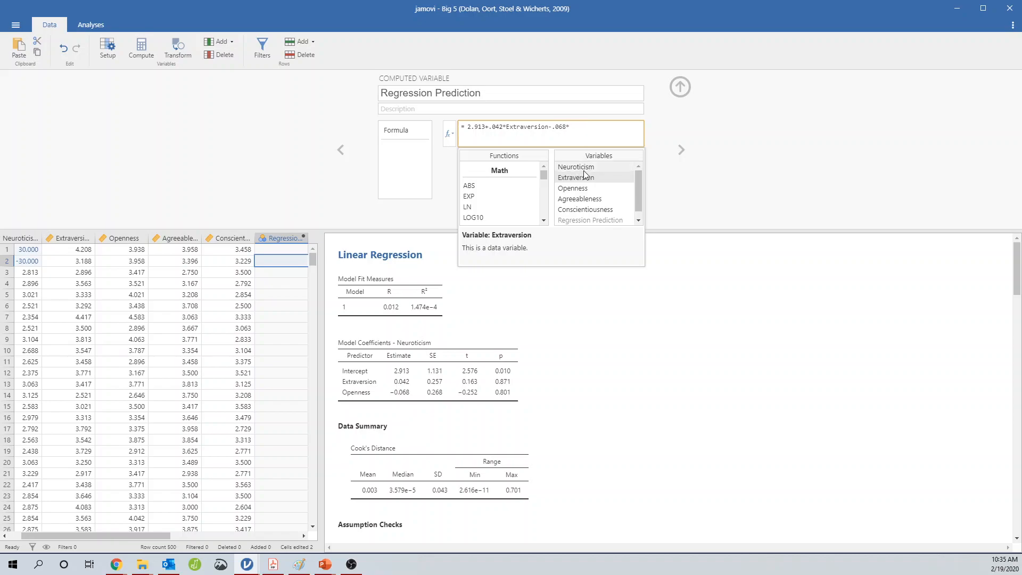
double_click(573, 188)
left_click(695, 210)
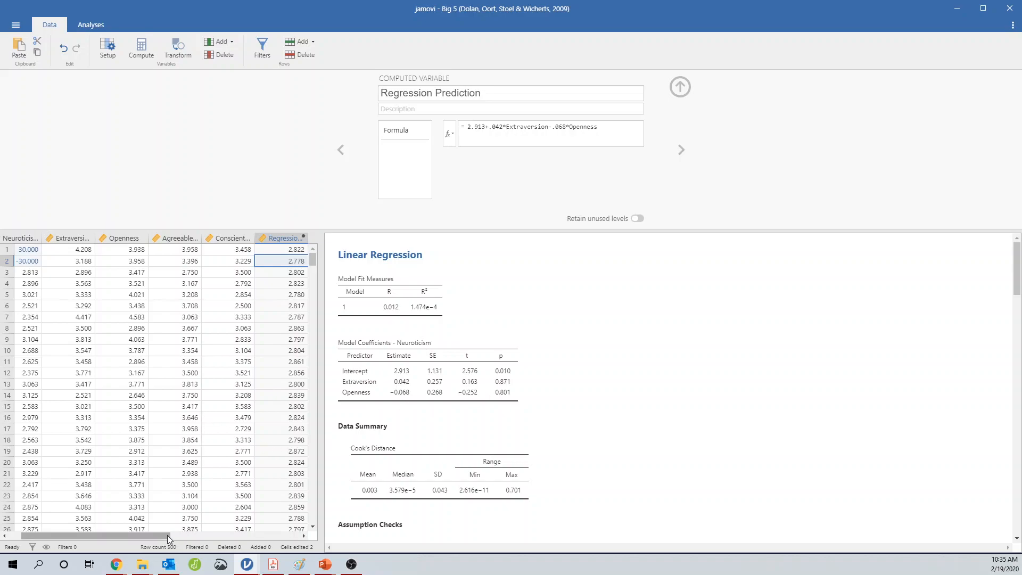
Add another computed variable after Regression Prediction and name it Residuals
left_click_drag(167, 535, 189, 534)
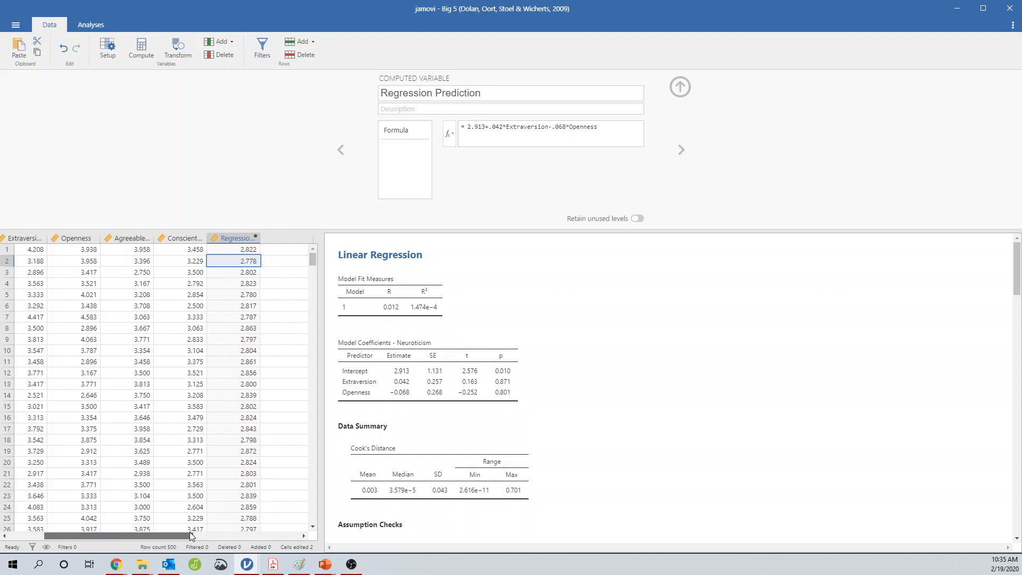
left_click(245, 250)
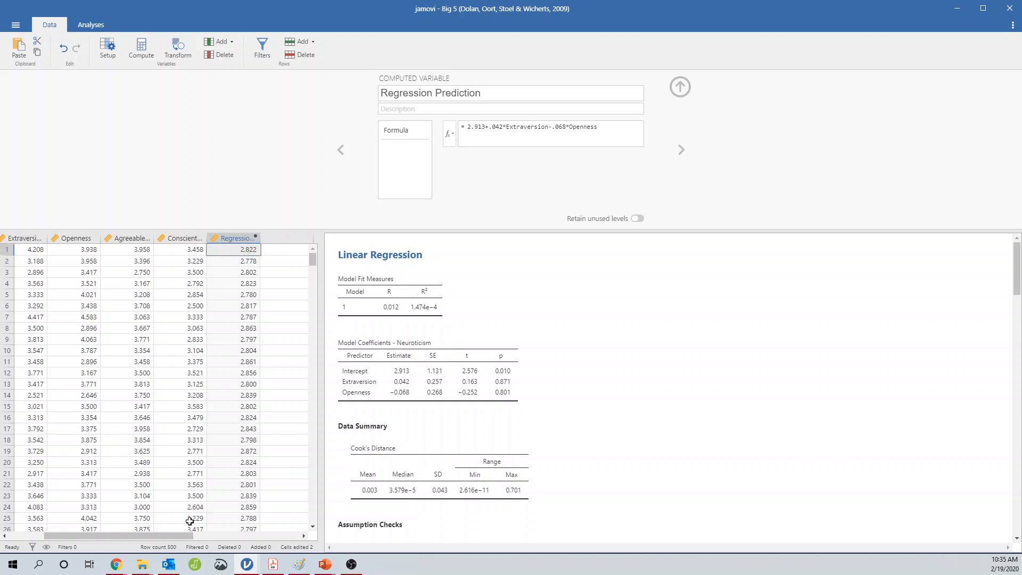
left_click_drag(157, 535, 66, 539)
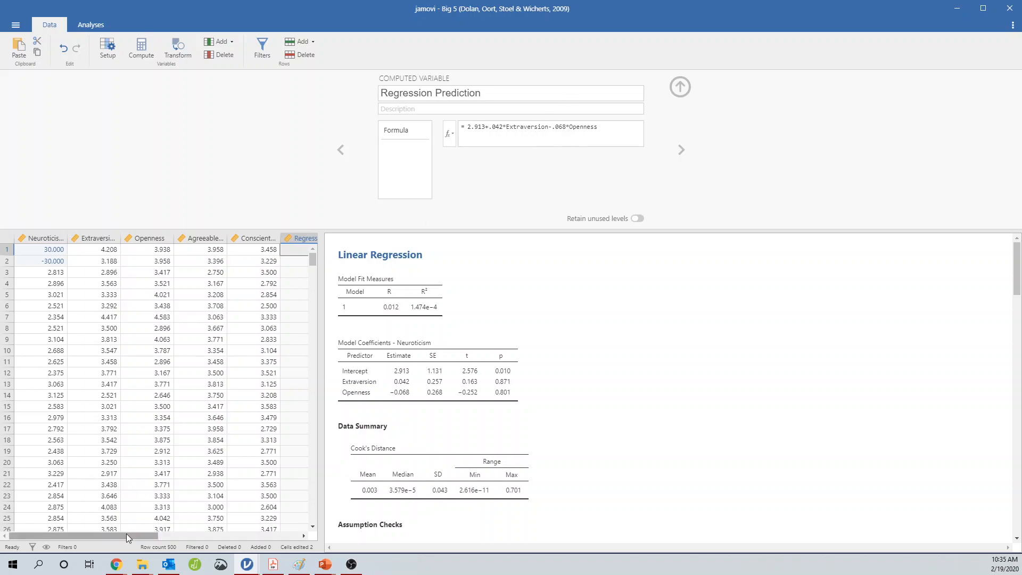
scroll(490, 392, "down", 20)
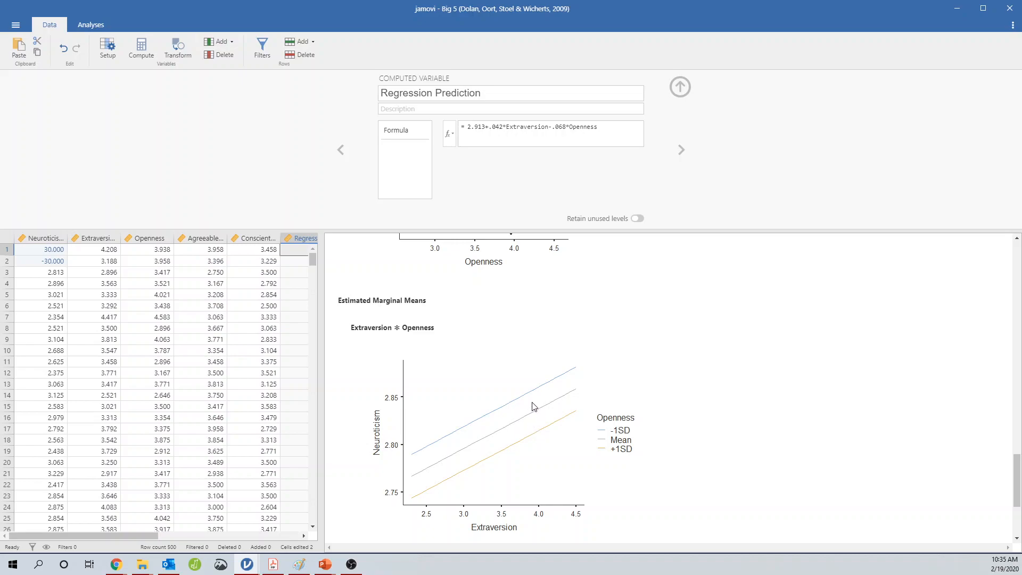
left_click_drag(137, 535, 158, 535)
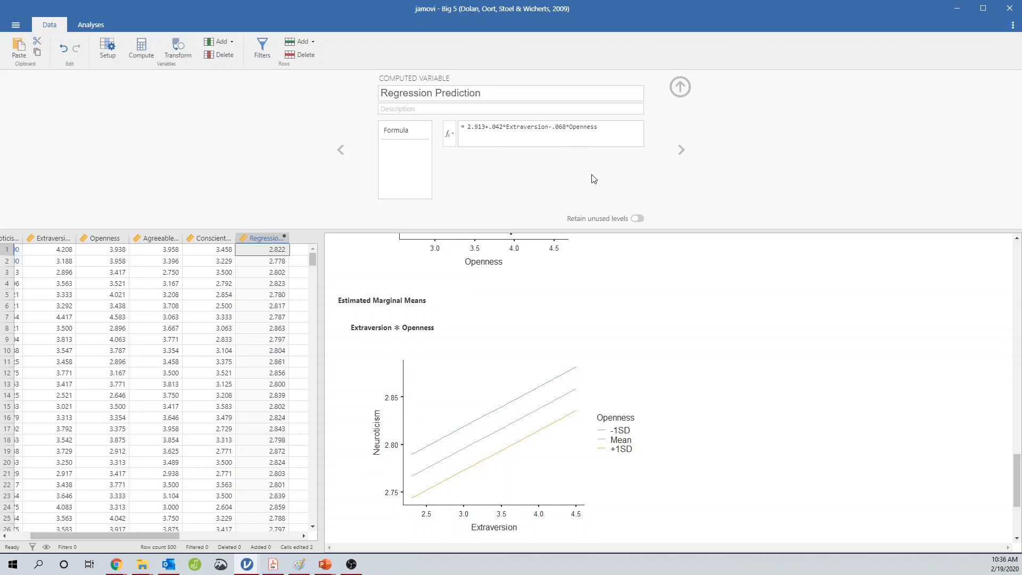
left_click(305, 241)
left_click(473, 139)
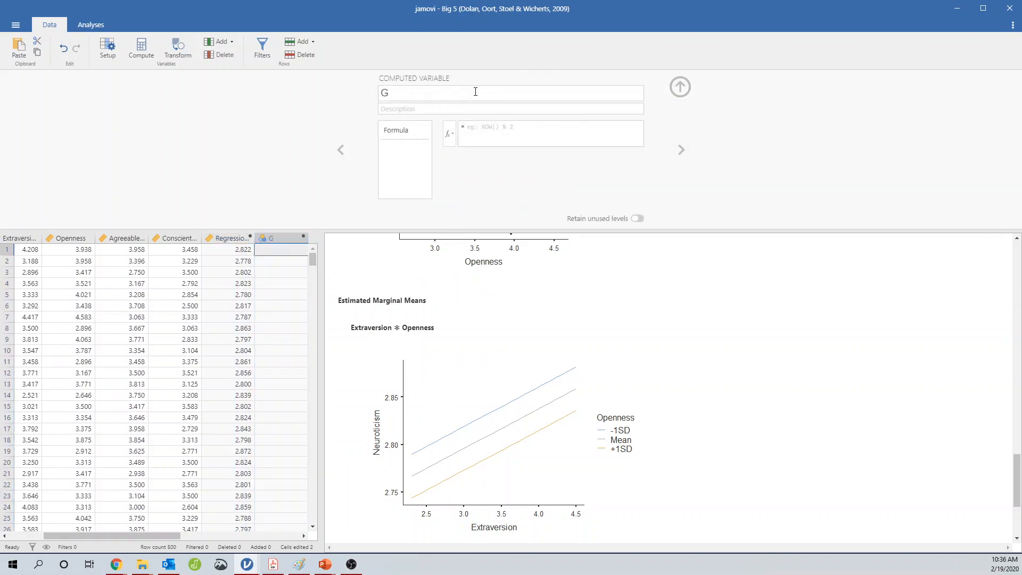
type("Residuals")
key("Return")
Set the Residuals formula to Neuroticism minus Regression Prediction
left_click(449, 133)
scroll(596, 181, "down", 1)
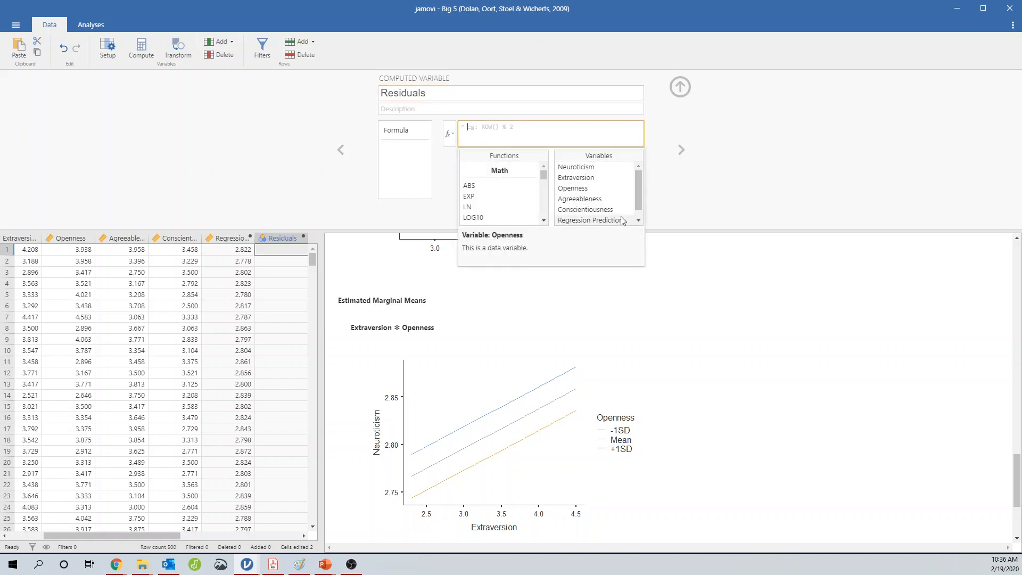
double_click(606, 168)
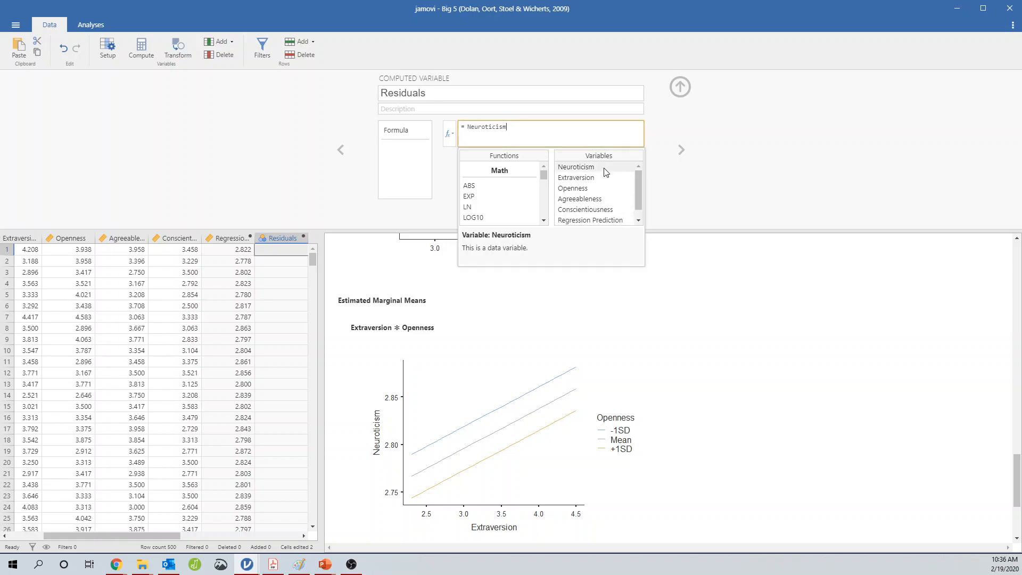
scroll(601, 210, "down", 1)
type("-")
double_click(602, 210)
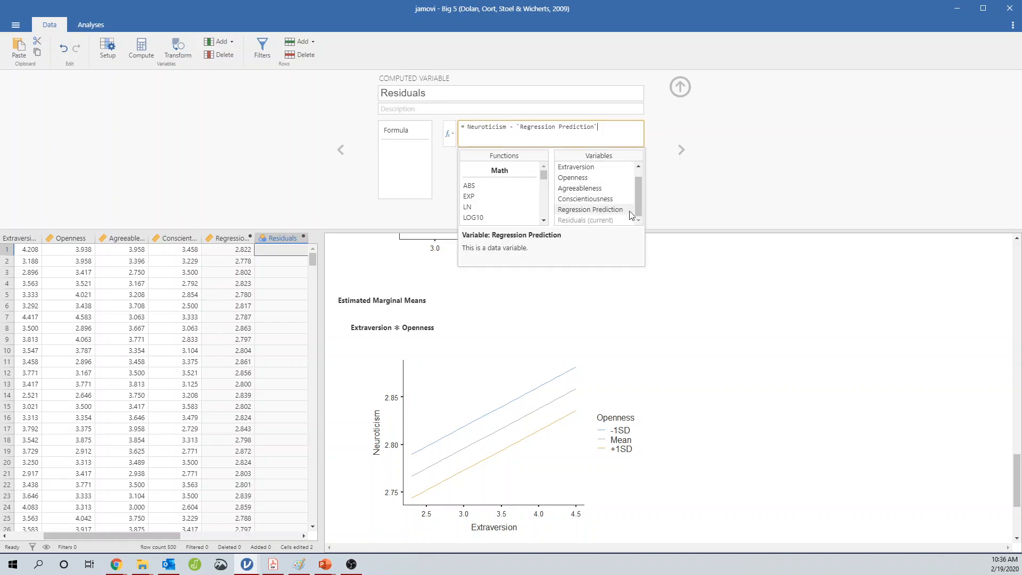
left_click(744, 201)
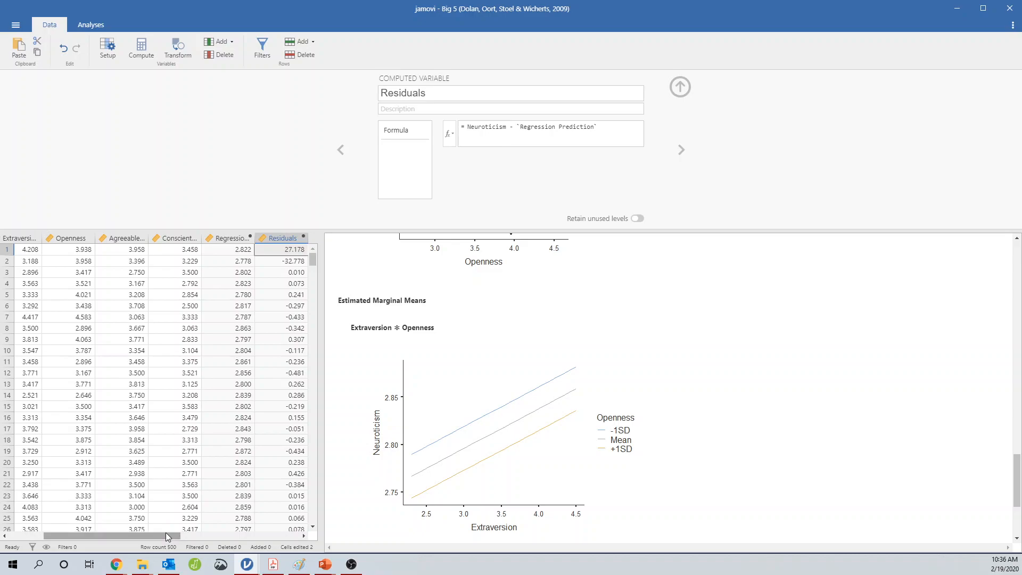
Compare the residual plots in the output with the computed Residuals column values
scroll(544, 399, "up", 6)
scroll(543, 399, "up", 6)
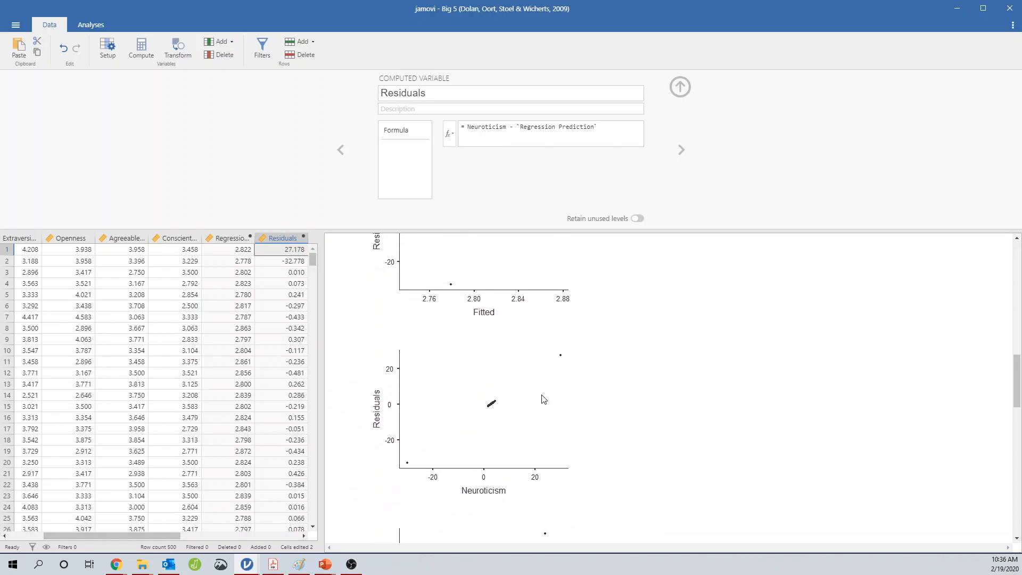
scroll(543, 399, "up", 3)
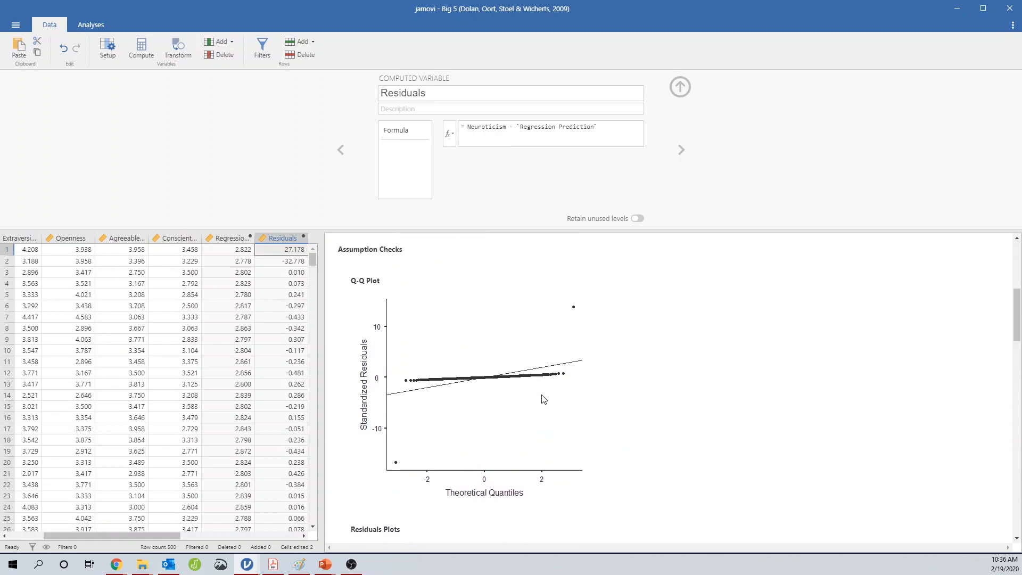
scroll(540, 394, "down", 4)
scroll(521, 391, "down", 5)
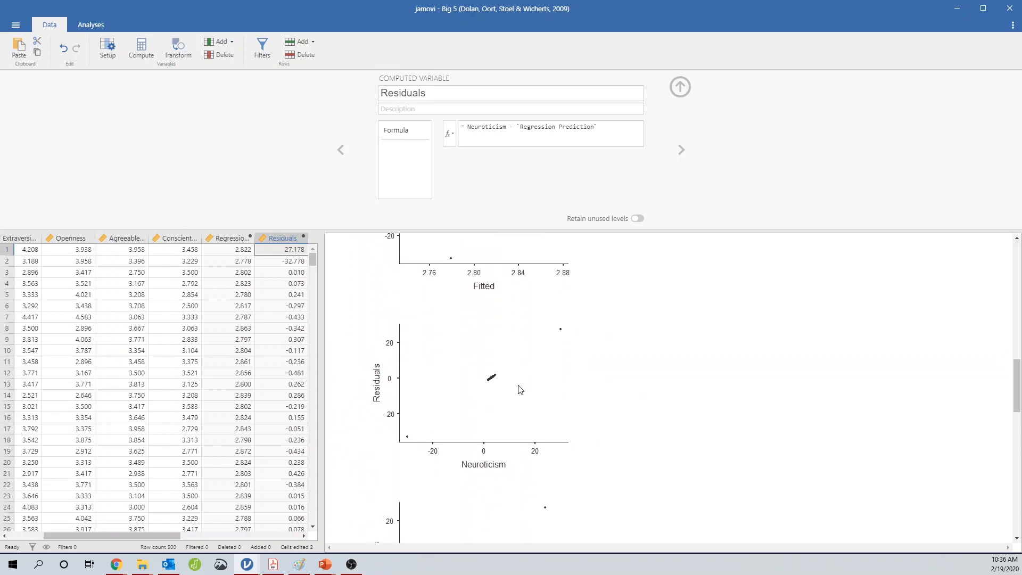
scroll(520, 387, "up", 1)
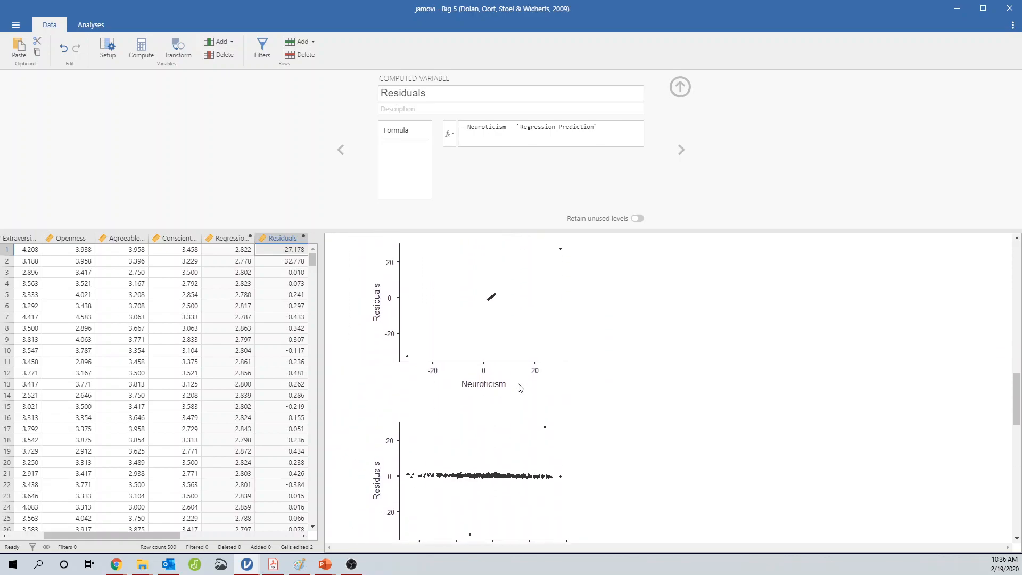
scroll(518, 384, "down", 3)
scroll(493, 429, "up", 2)
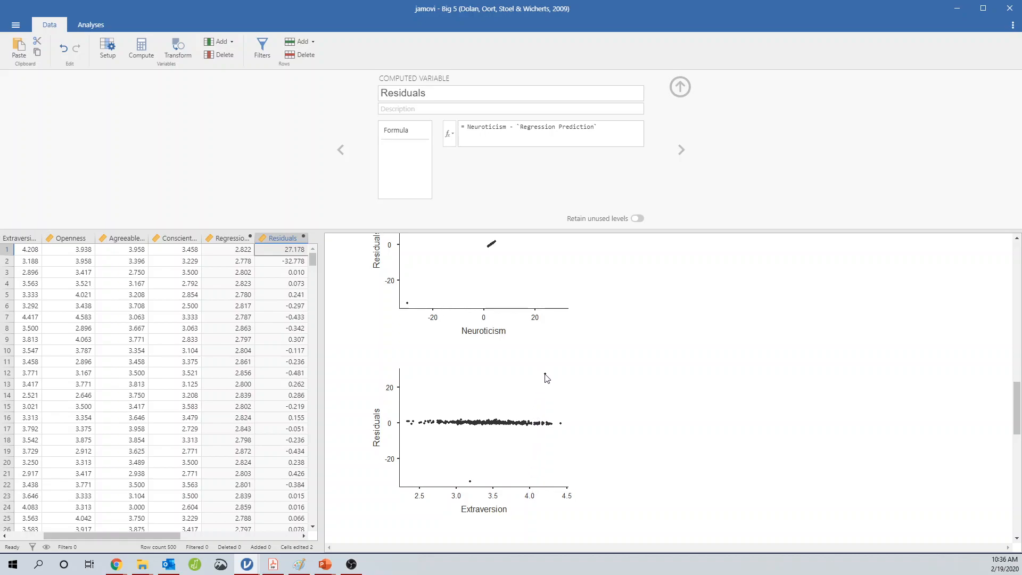
left_click(294, 272)
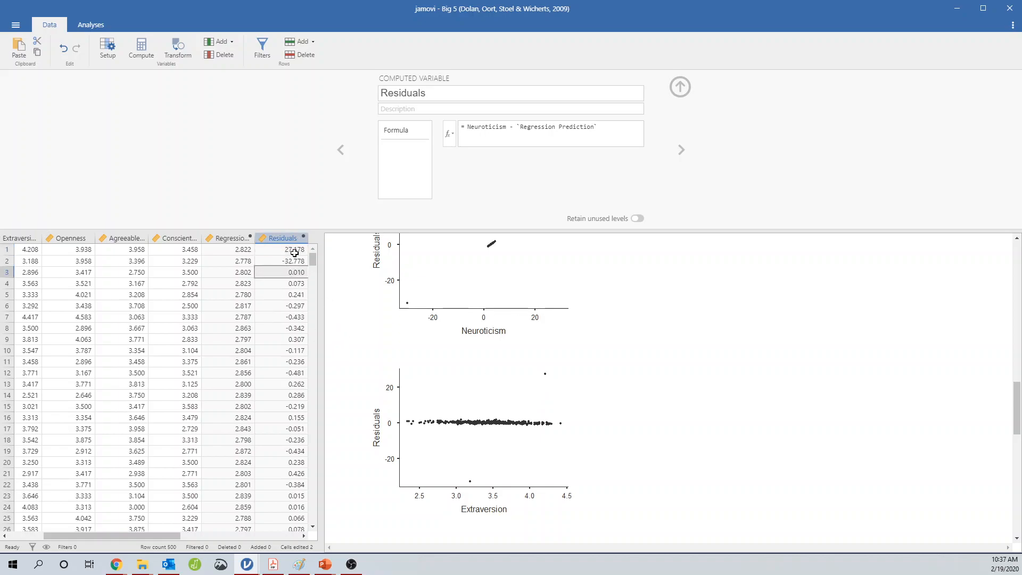
left_click_drag(162, 538, 128, 538)
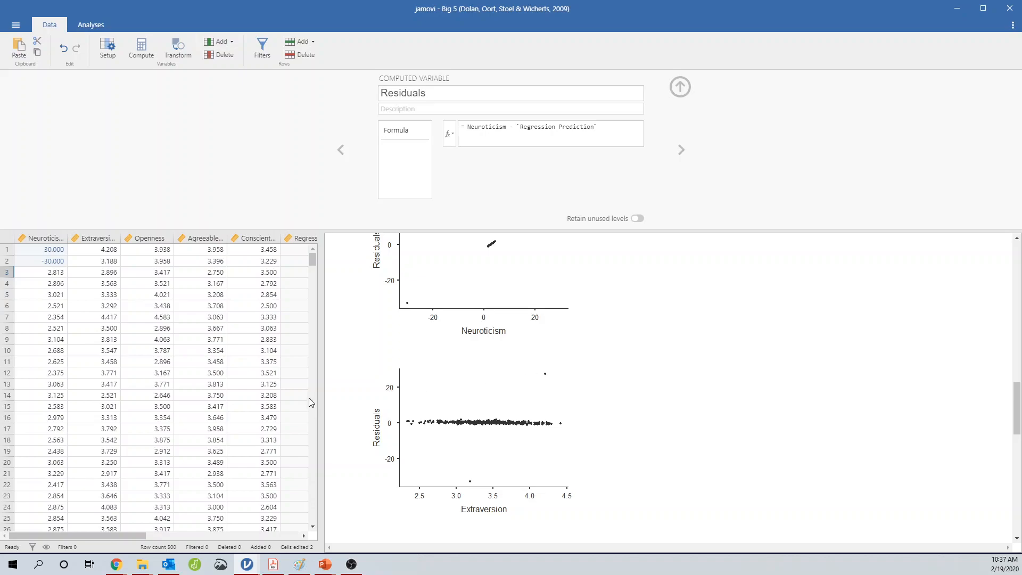
left_click(112, 274)
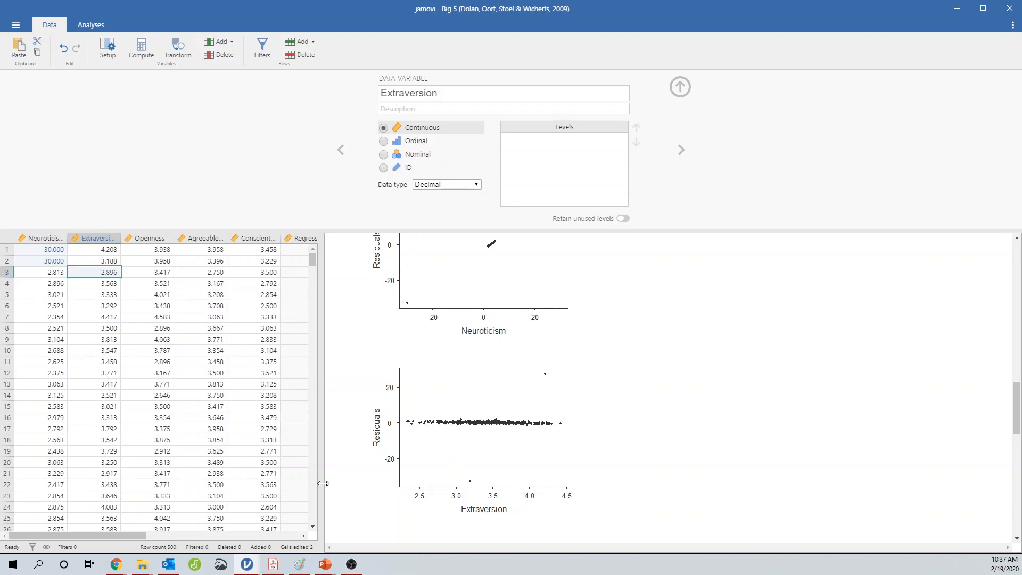
left_click_drag(122, 536, 212, 532)
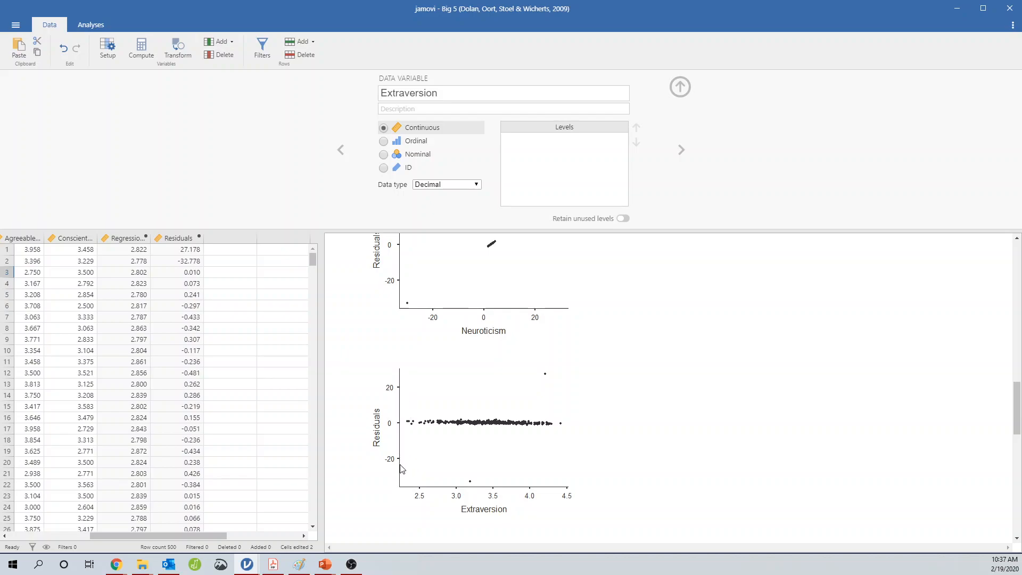
left_click(240, 237)
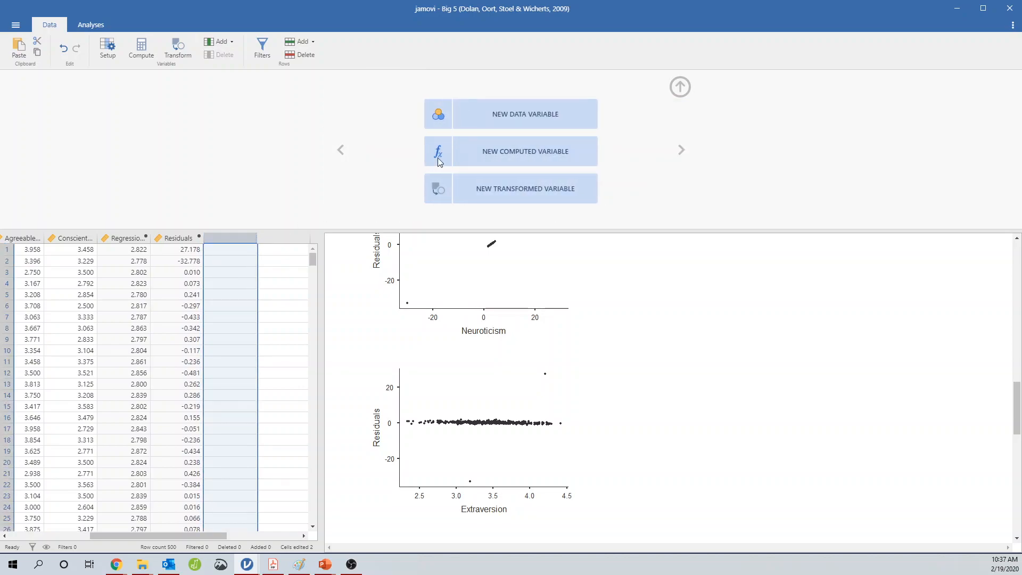
left_click(470, 172)
left_click(681, 87)
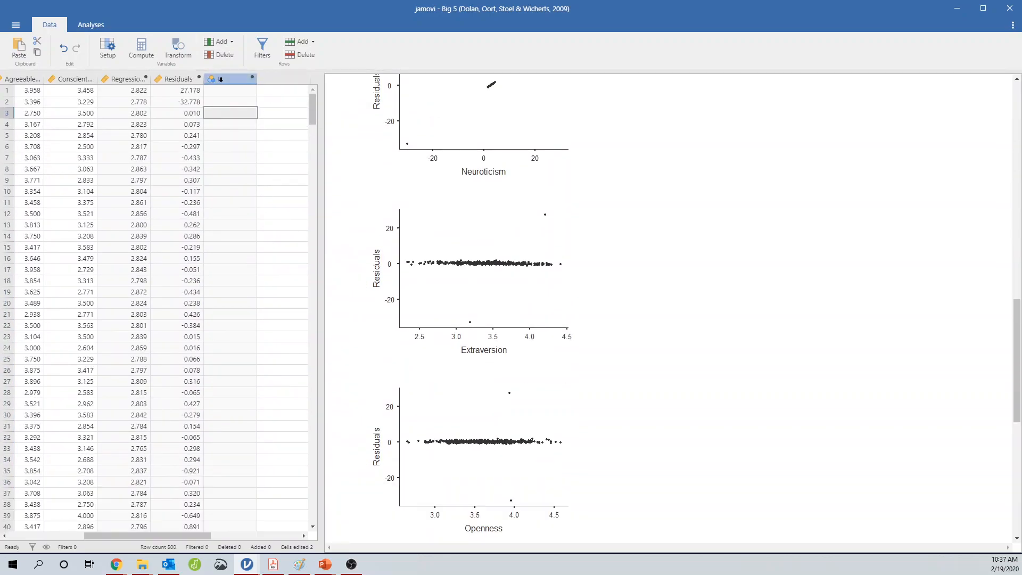
right_click(219, 78)
left_click(261, 144)
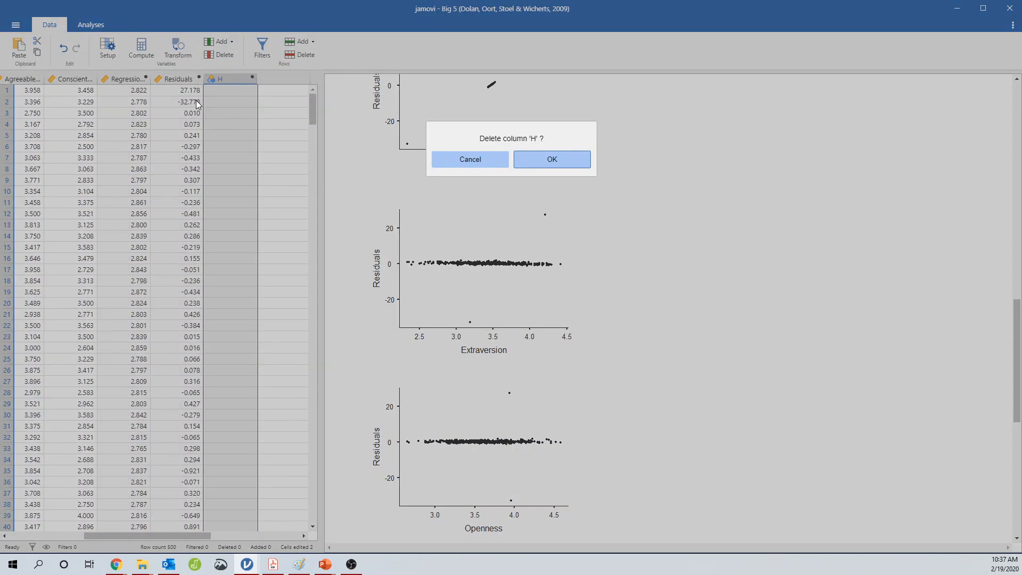
left_click(527, 165)
Add a row filter with the formula -15 > Residuals > 15
left_click(262, 47)
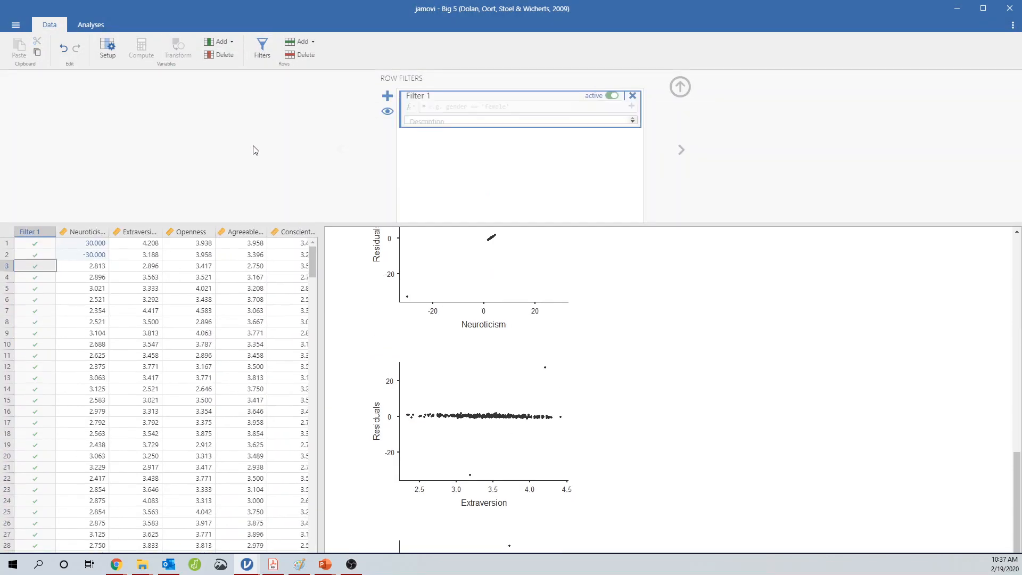
left_click(453, 111)
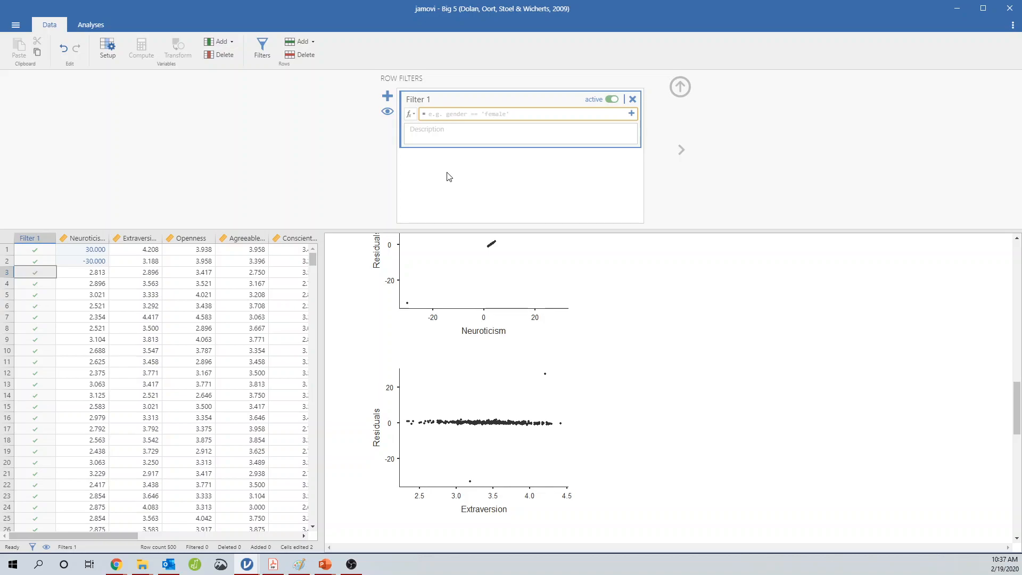
left_click(410, 114)
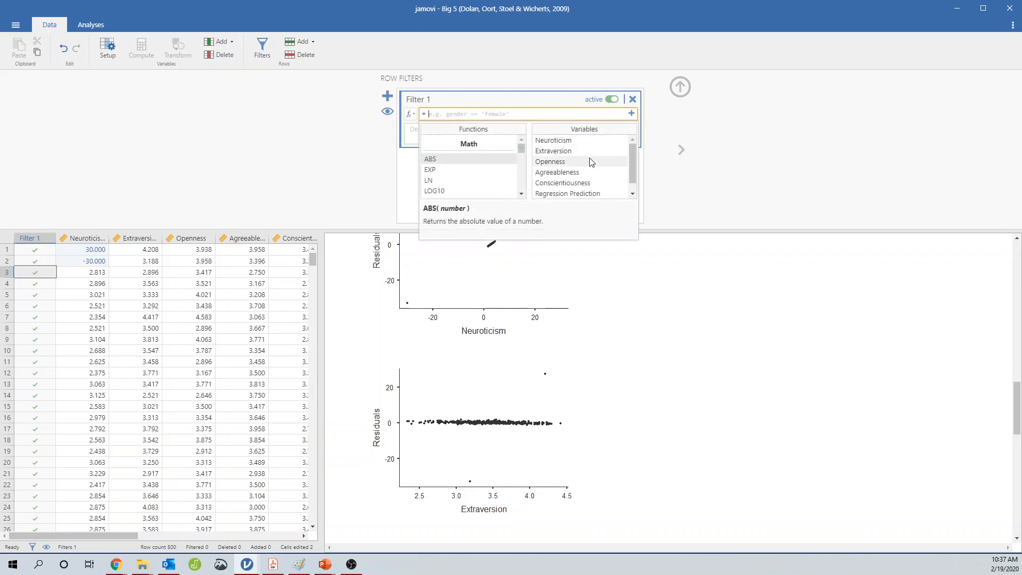
scroll(592, 175, "down", 1)
left_click(583, 194)
double_click(583, 194)
left_click(704, 262)
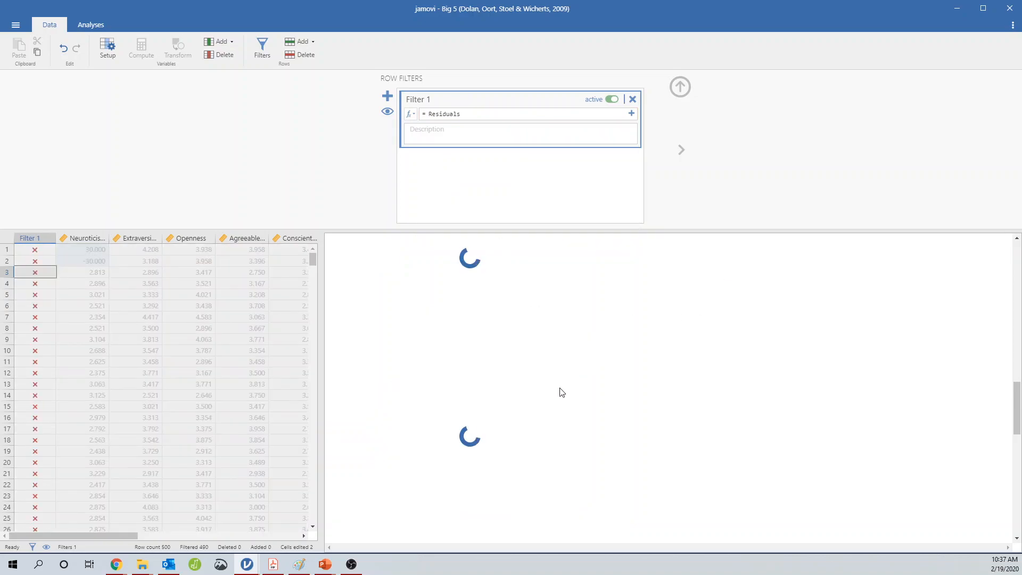
left_click(493, 115)
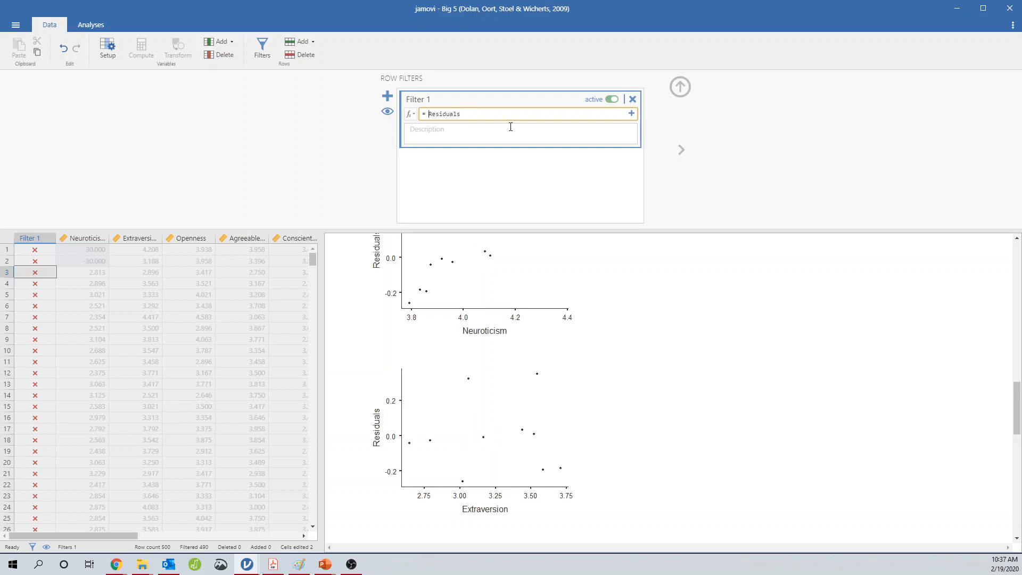
type("> ")
type("-")
type("15")
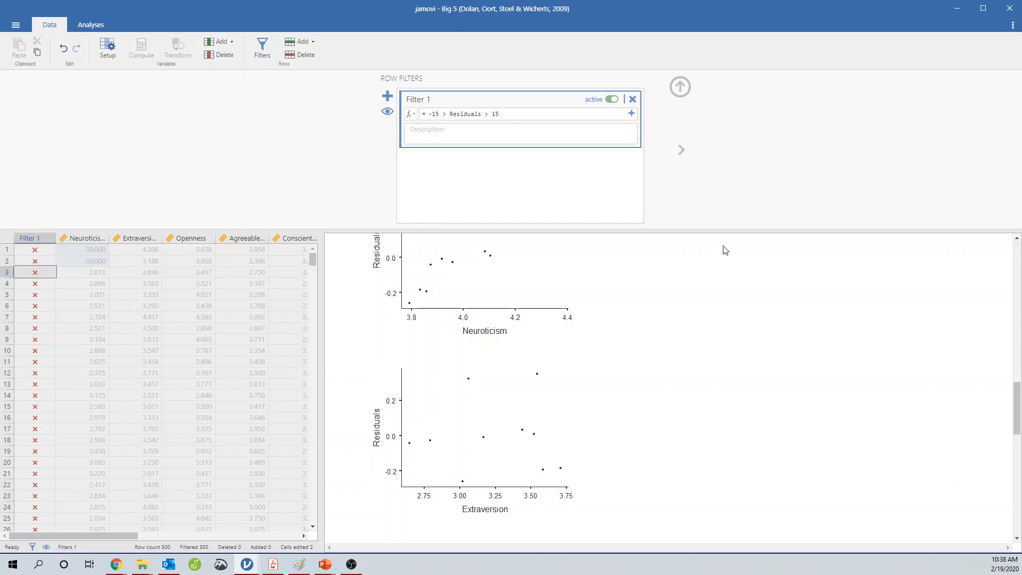
left_click(668, 317)
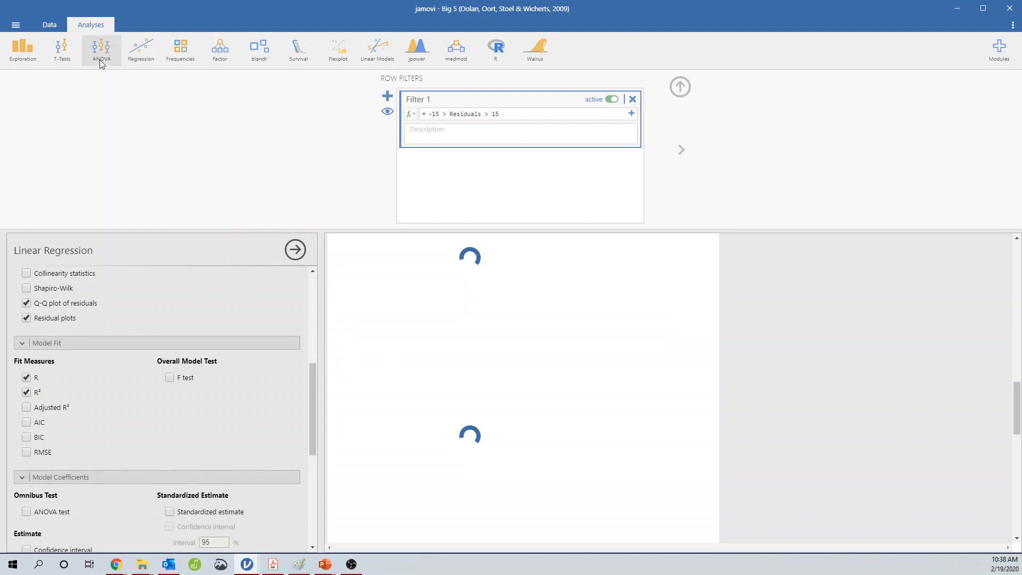
left_click(50, 24)
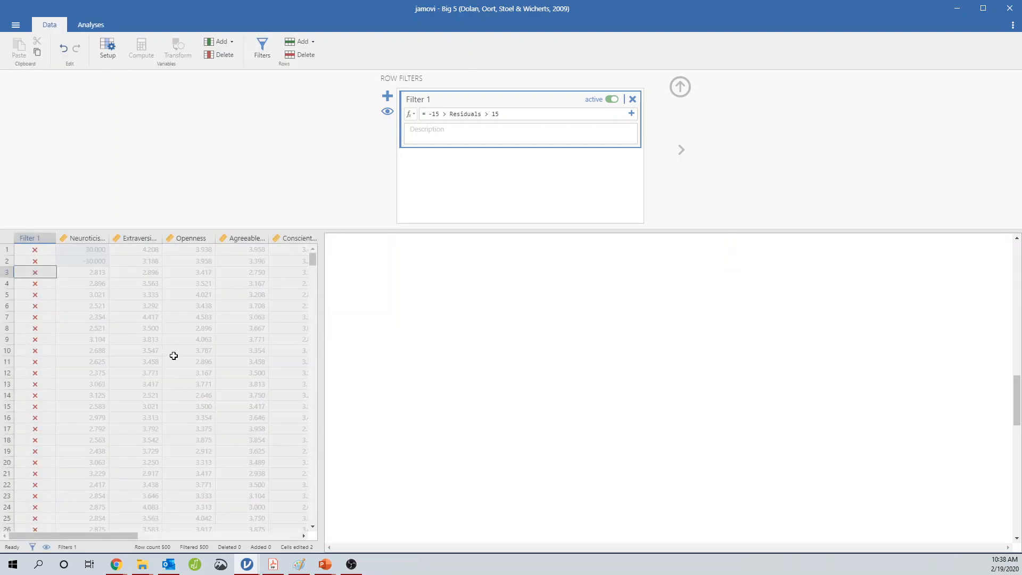
Examine the filtered data rows across the columns up to Residuals
scroll(181, 349, "down", 15)
scroll(184, 345, "up", 5)
left_click_drag(132, 535, 244, 506)
left_click(131, 250)
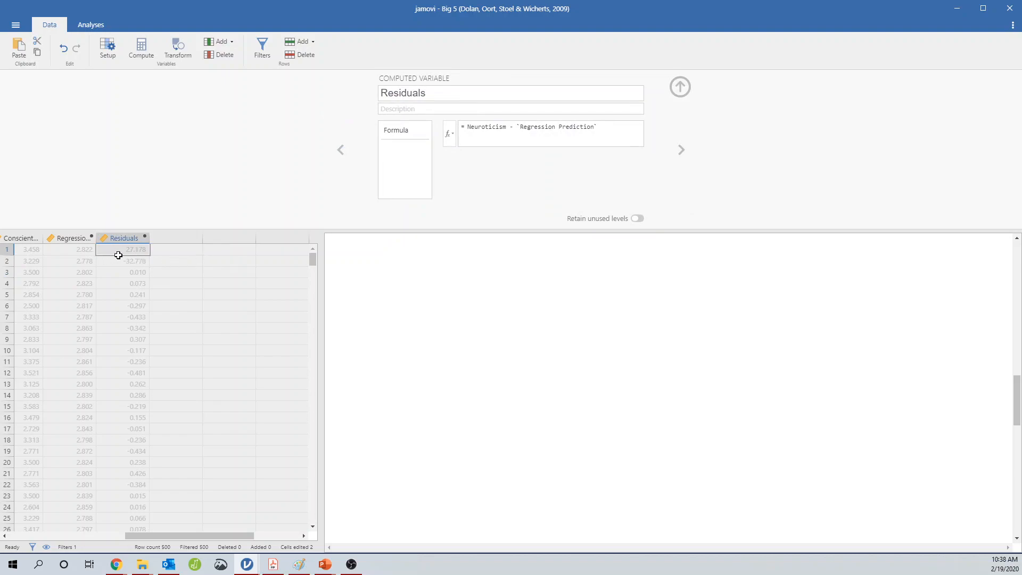
left_click_drag(171, 534, 59, 530)
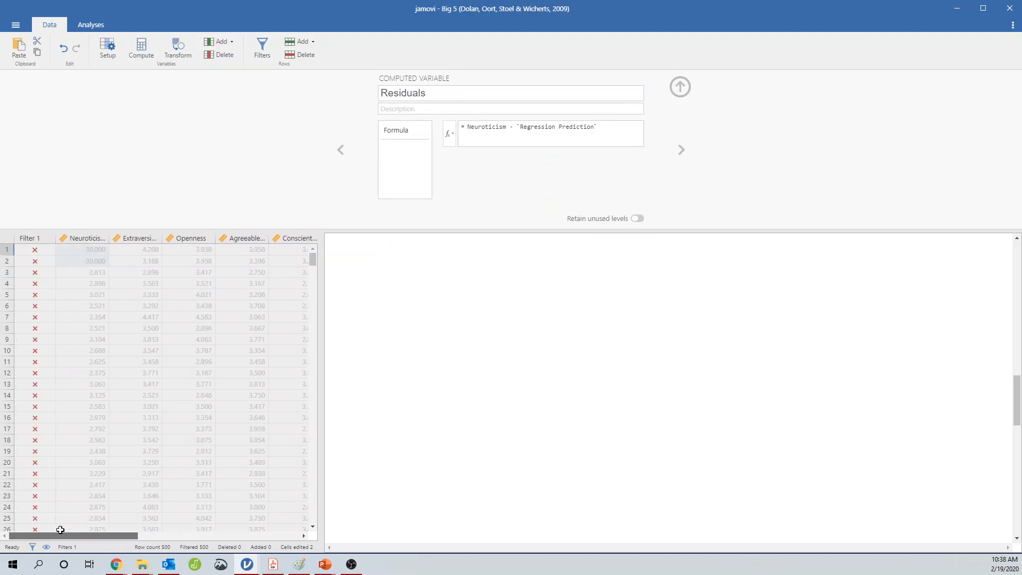
left_click(52, 238)
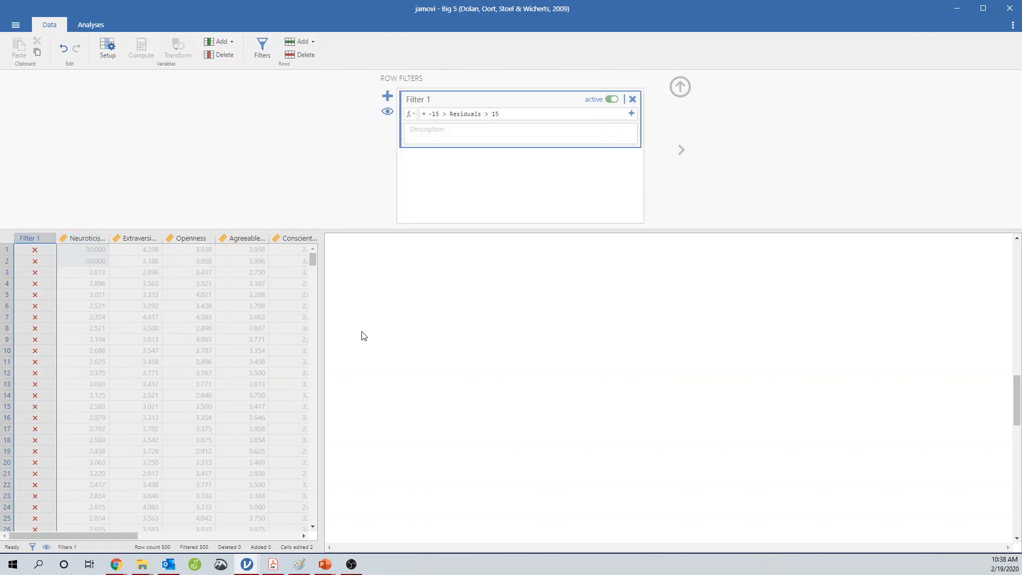
left_click_drag(92, 530, 187, 504)
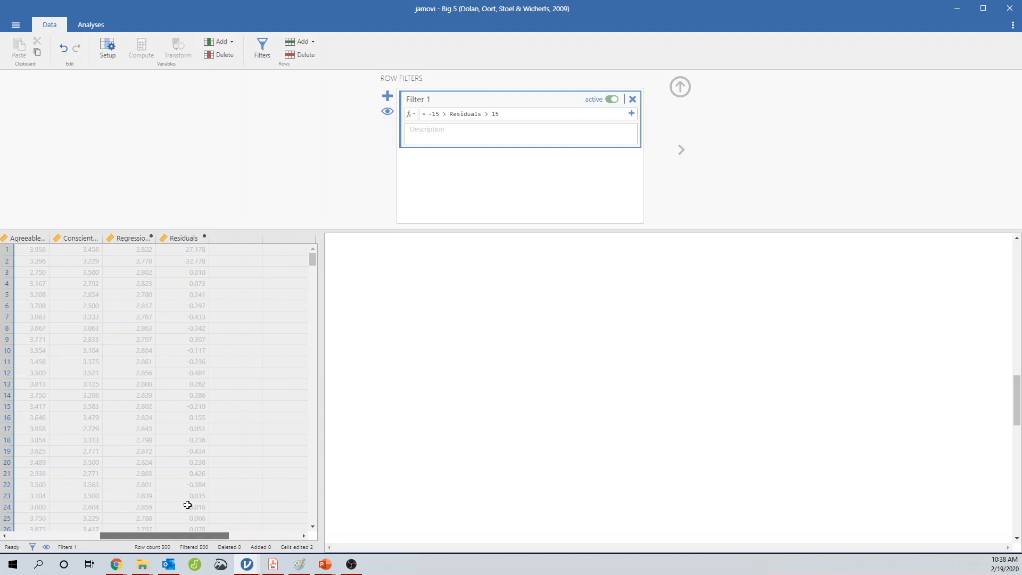
Correct the filter formula to -15 < Residuals < 15
left_click(448, 114)
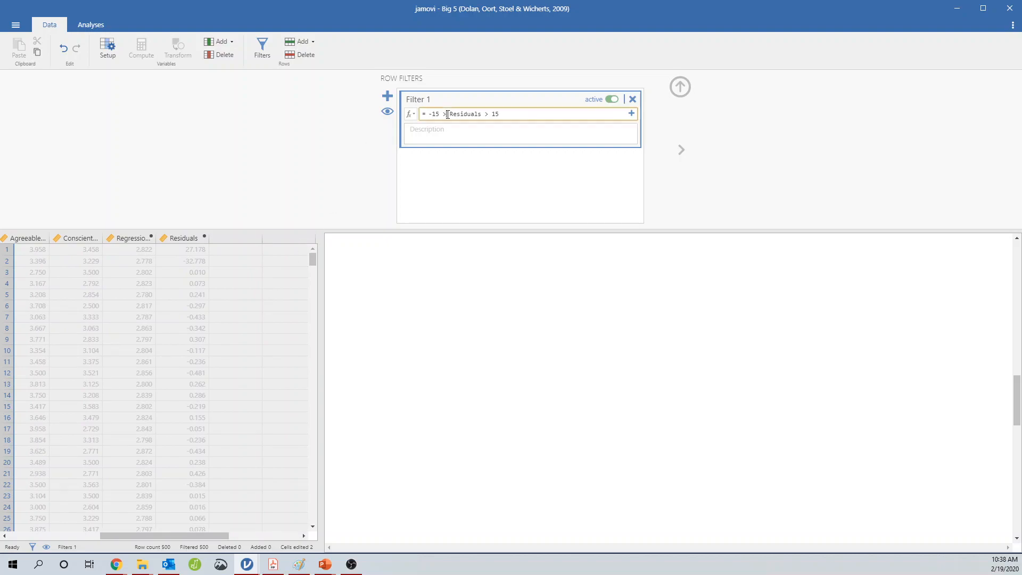
key("BackSpace")
type("<")
left_click(536, 271)
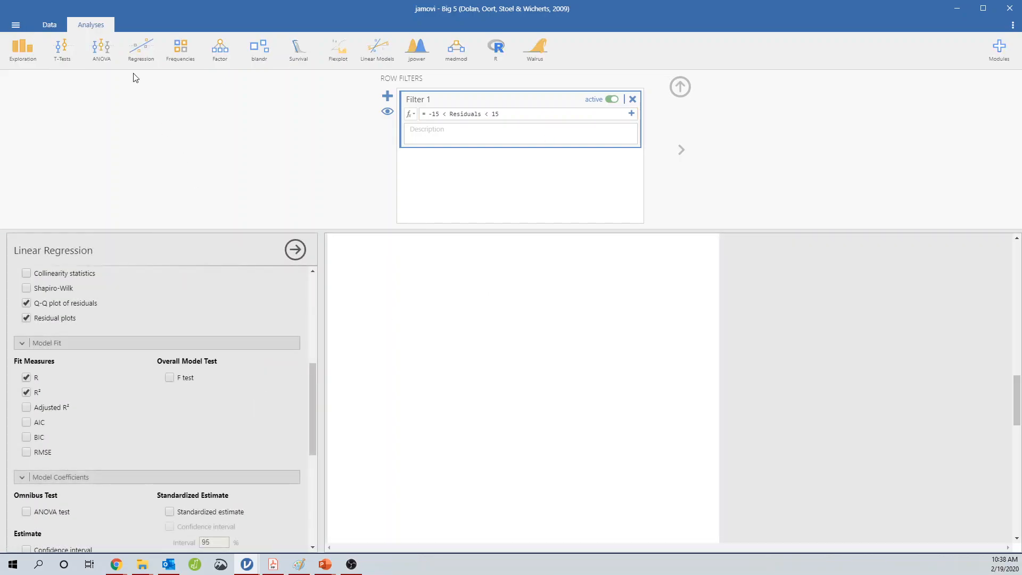
left_click(49, 25)
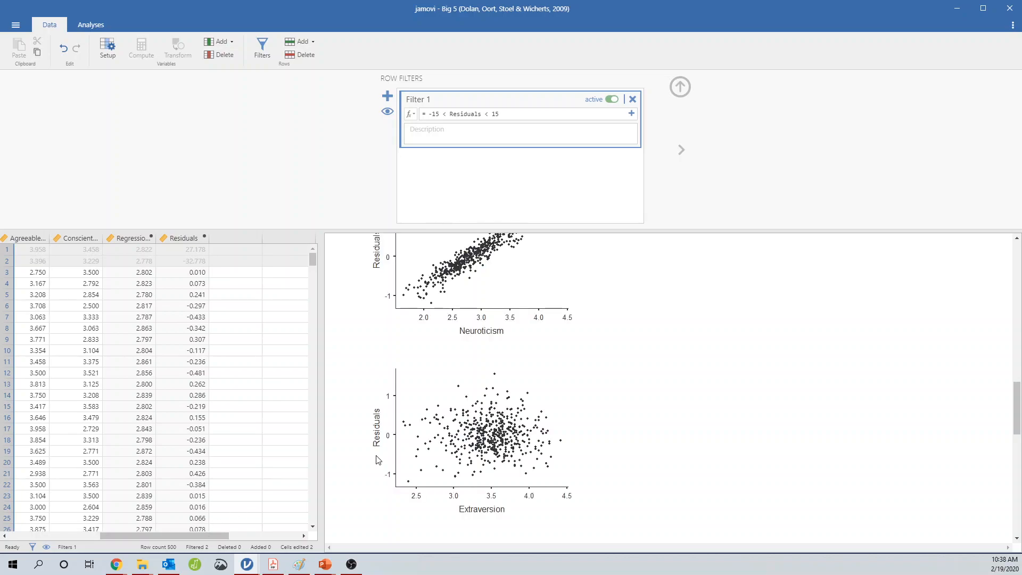
Review the updated Q-Q plot and residual plots in the output after filtering
scroll(441, 421, "up", 1)
scroll(442, 421, "up", 15)
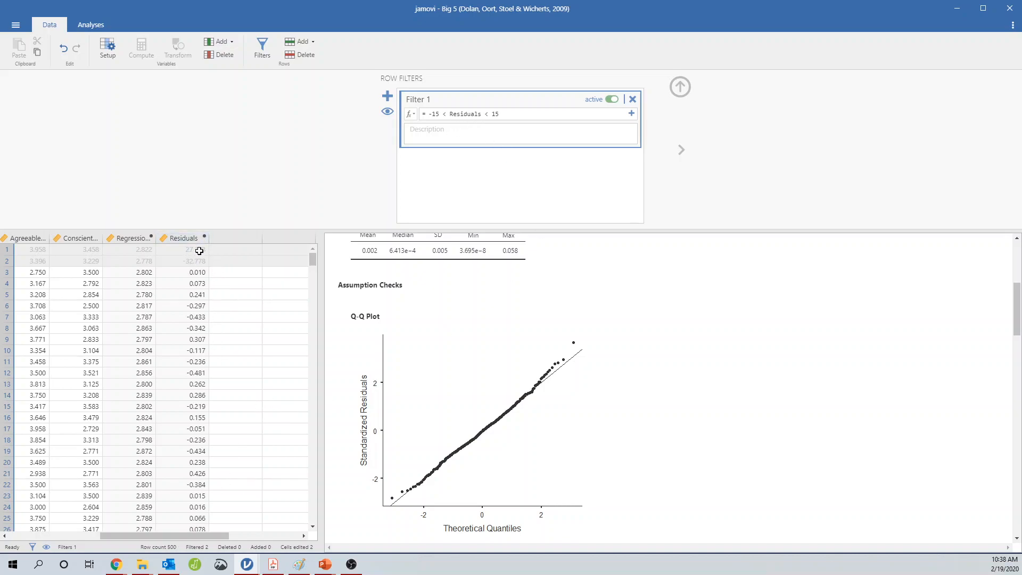
left_click_drag(190, 533, 91, 535)
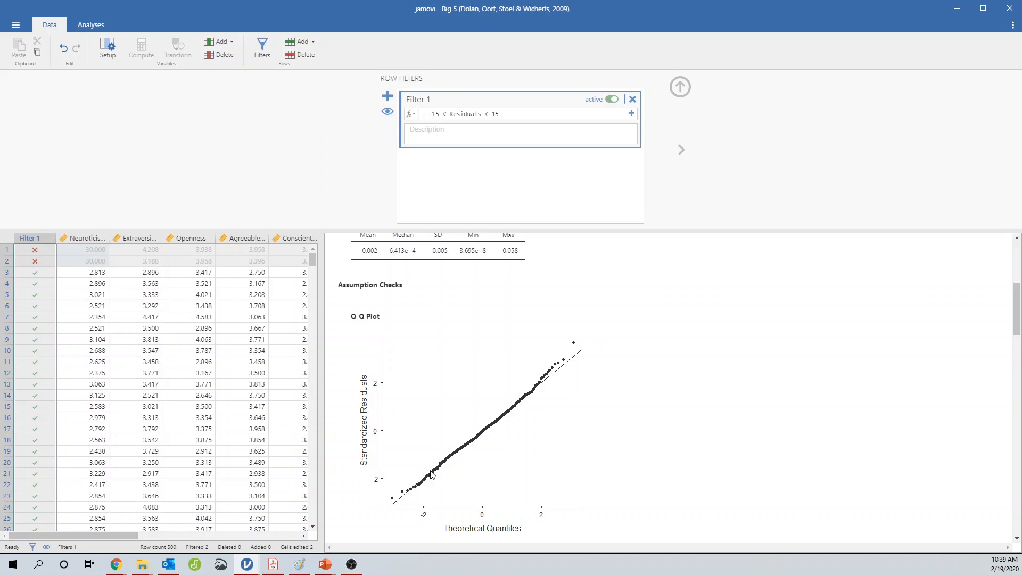
scroll(575, 394, "down", 10)
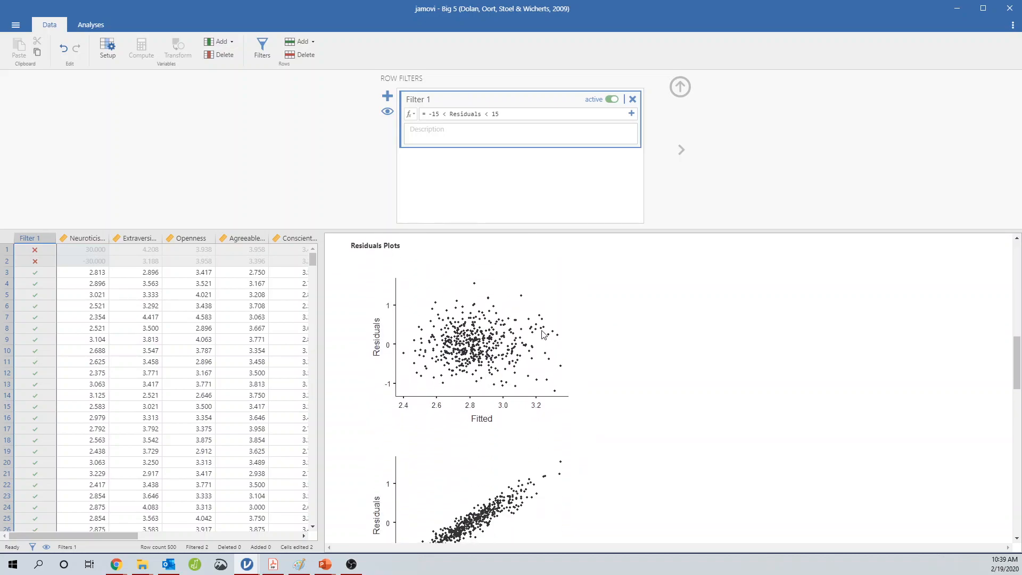
scroll(446, 458, "down", 10)
scroll(477, 486, "up", 11)
scroll(485, 476, "down", 3)
scroll(498, 467, "up", 2)
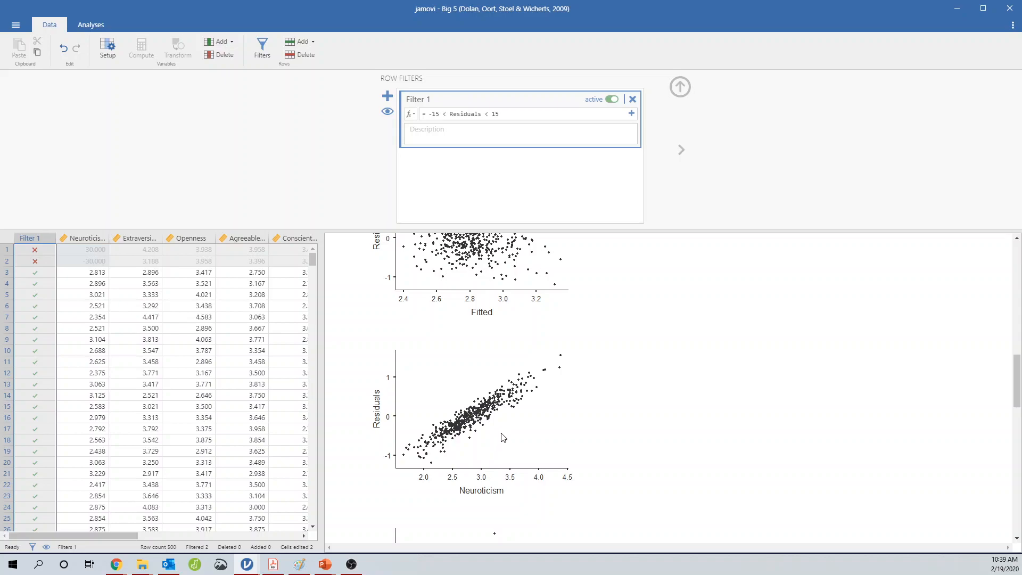
scroll(500, 453, "up", 15)
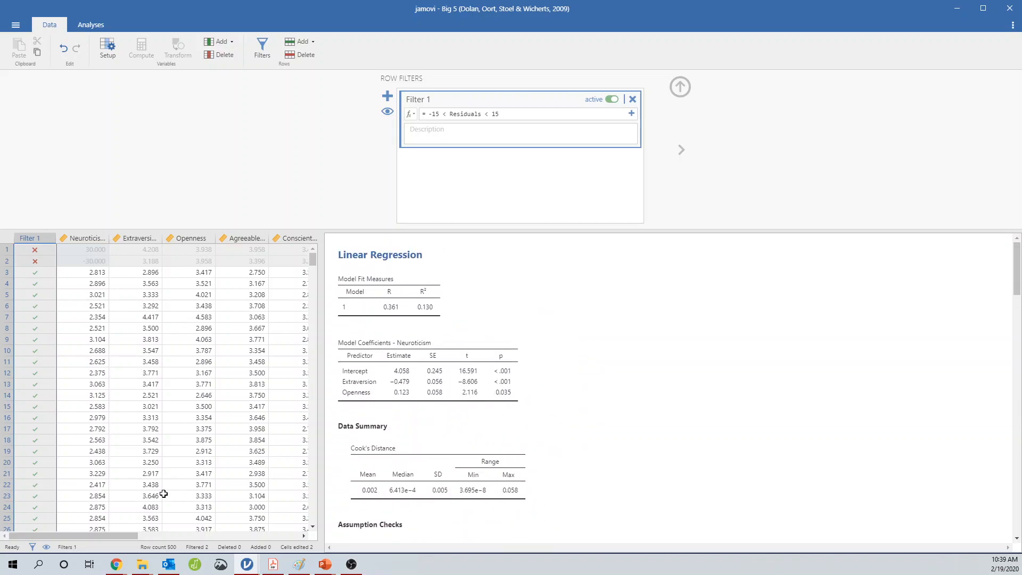
Examine the filtered Residuals column alongside the updated regression results
left_click_drag(135, 537, 233, 534)
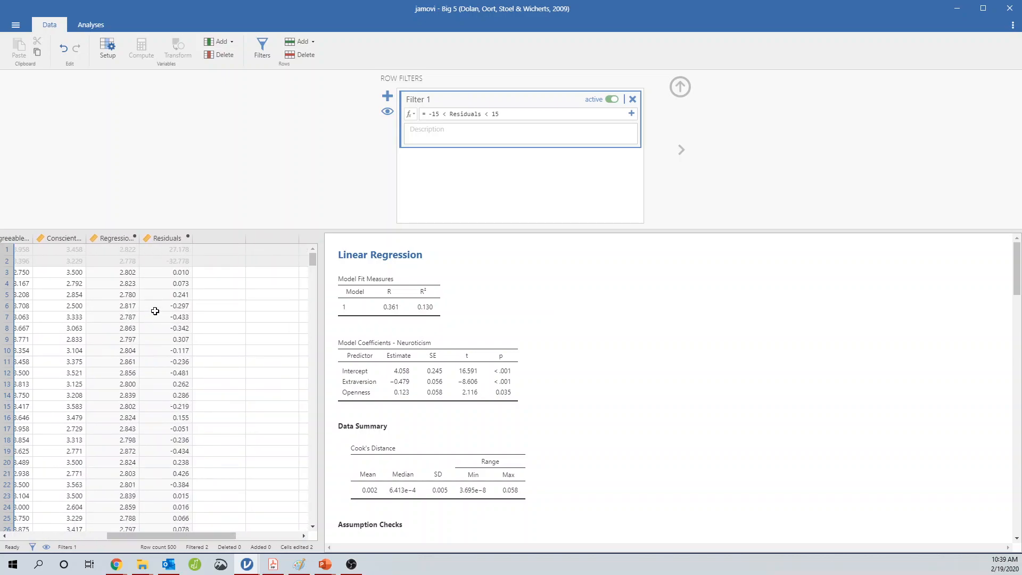
scroll(155, 312, "down", 10)
scroll(187, 333, "down", 15)
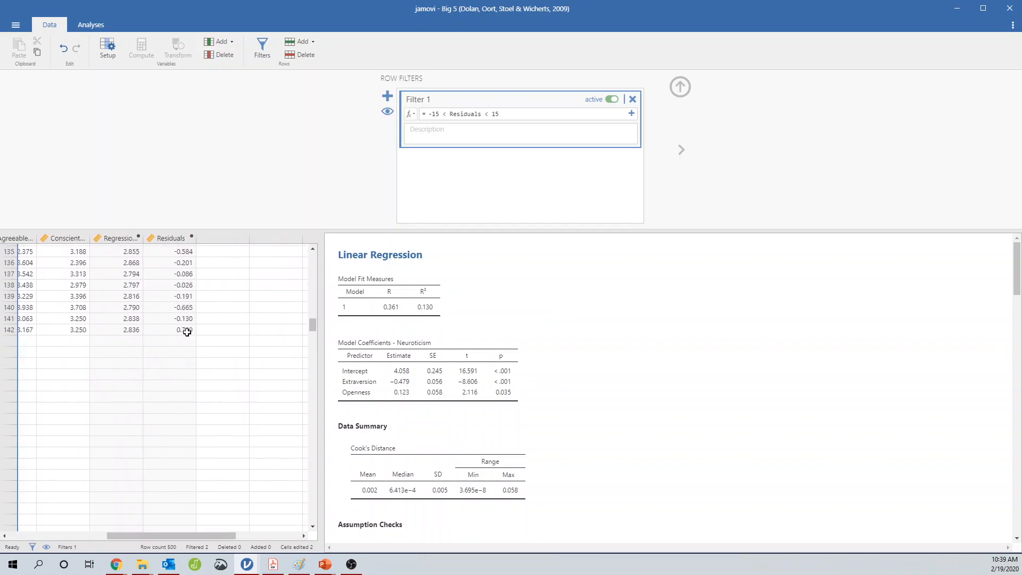
scroll(187, 333, "up", 20)
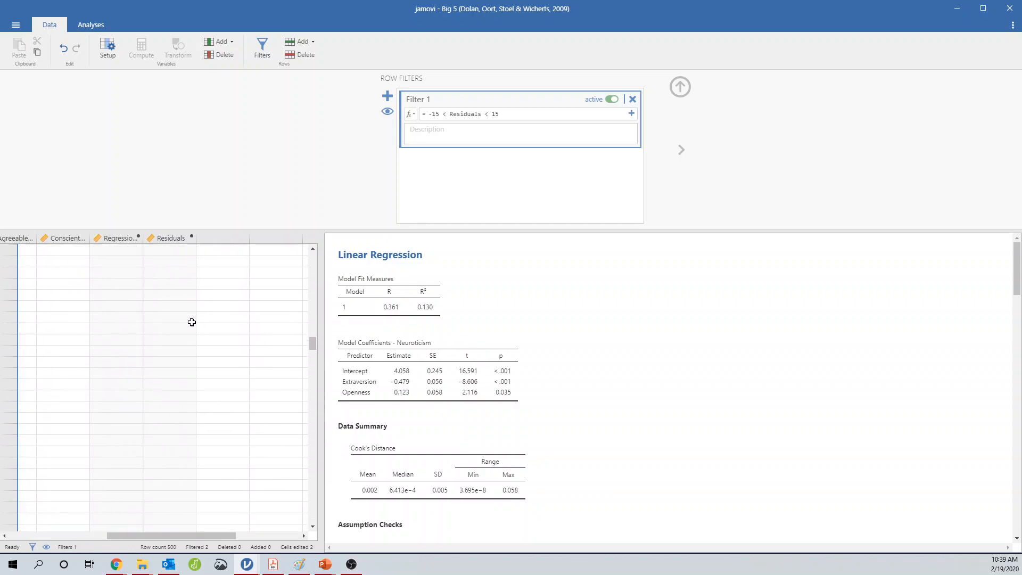
scroll(192, 322, "up", 1)
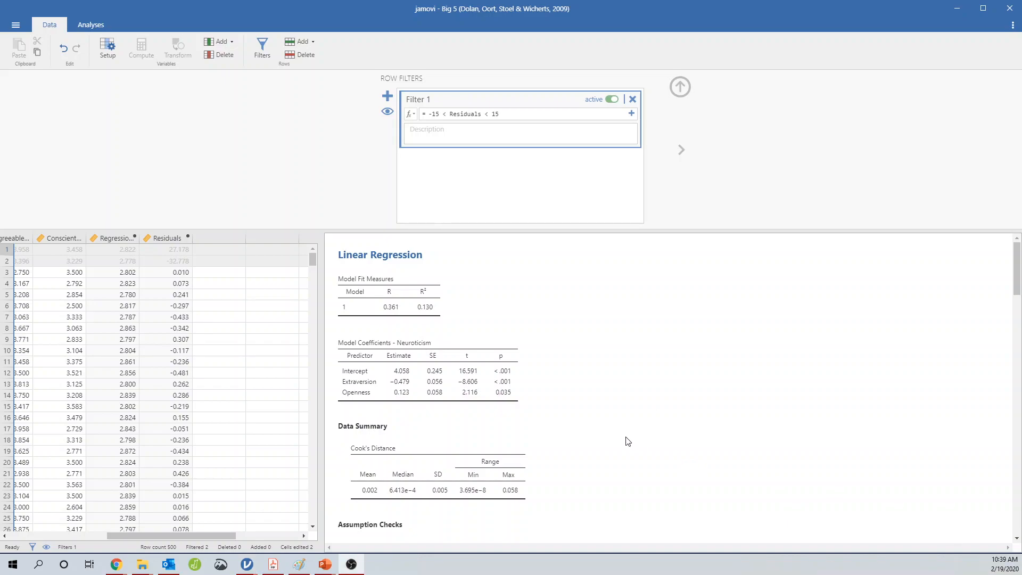
left_click(679, 85)
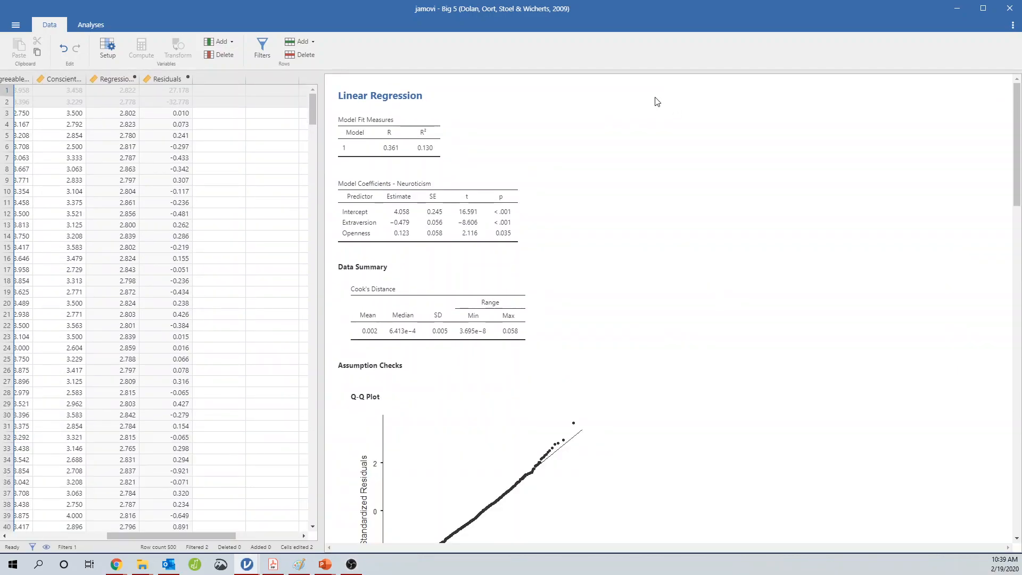